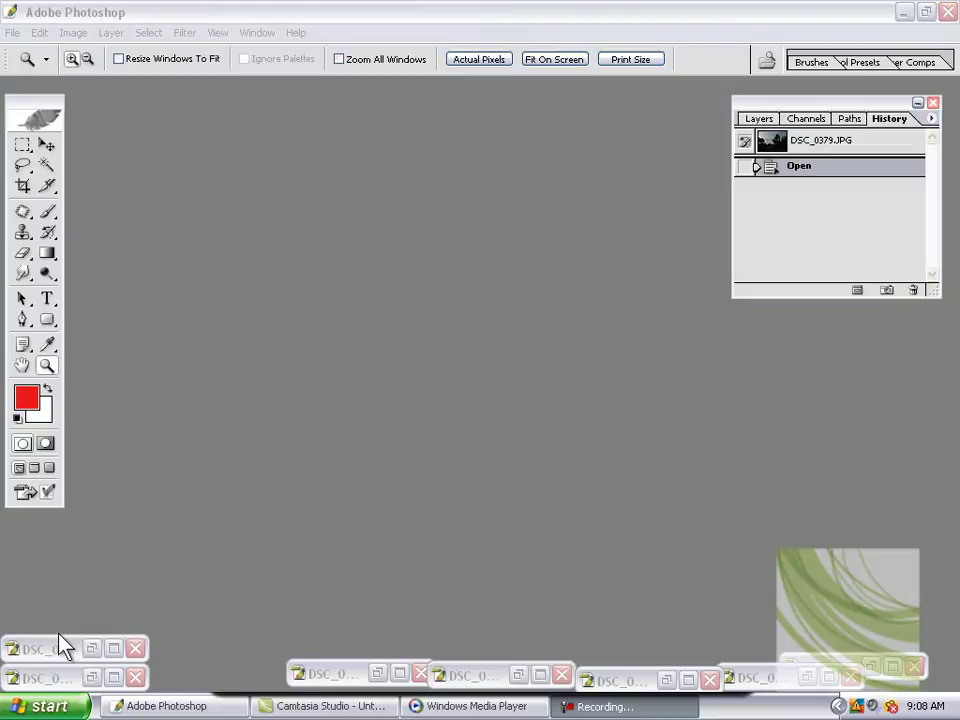
- Restore the minimized photos DSC_0380, DSC_0379, DSC_0393, DSC_0555 and DSC_0386 into open image windows
left_click(91, 648)
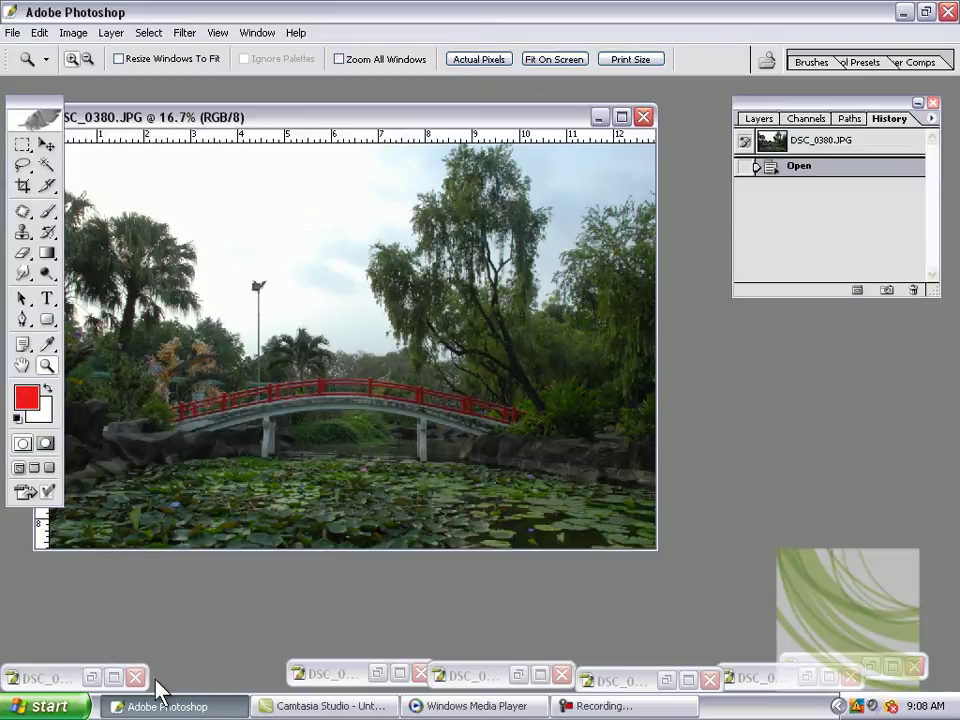
left_click(90, 679)
left_click(90, 679)
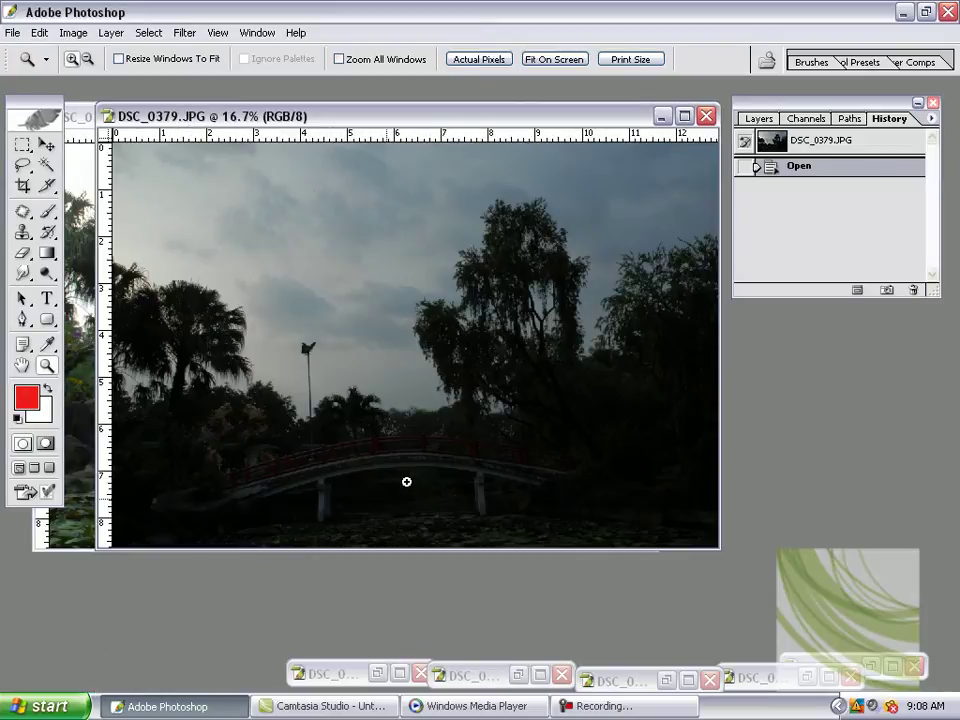
left_click(397, 674)
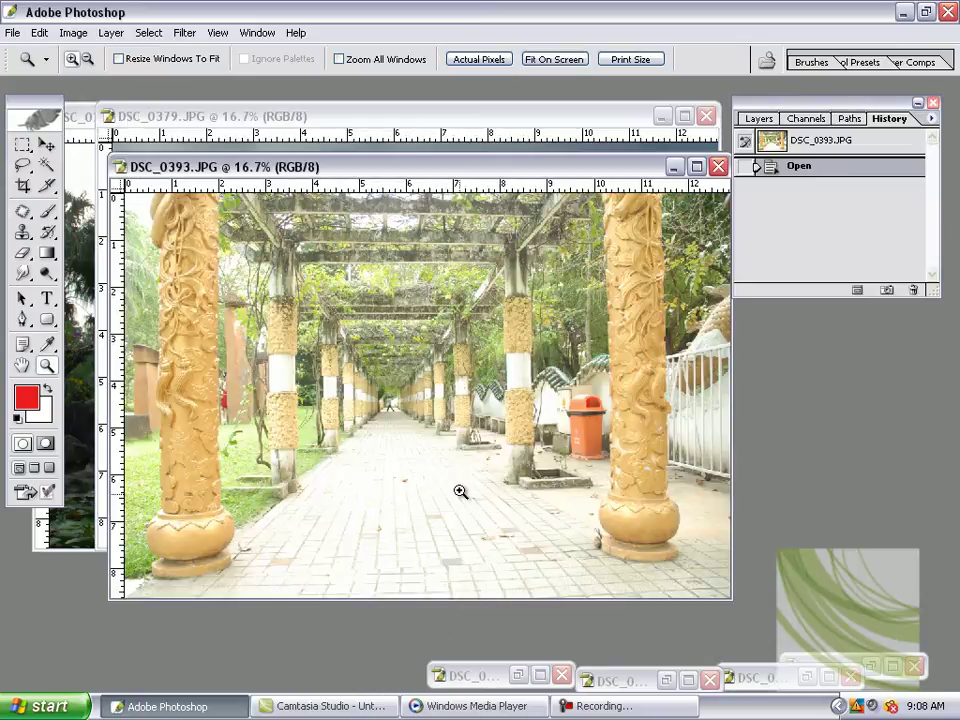
left_click(517, 676)
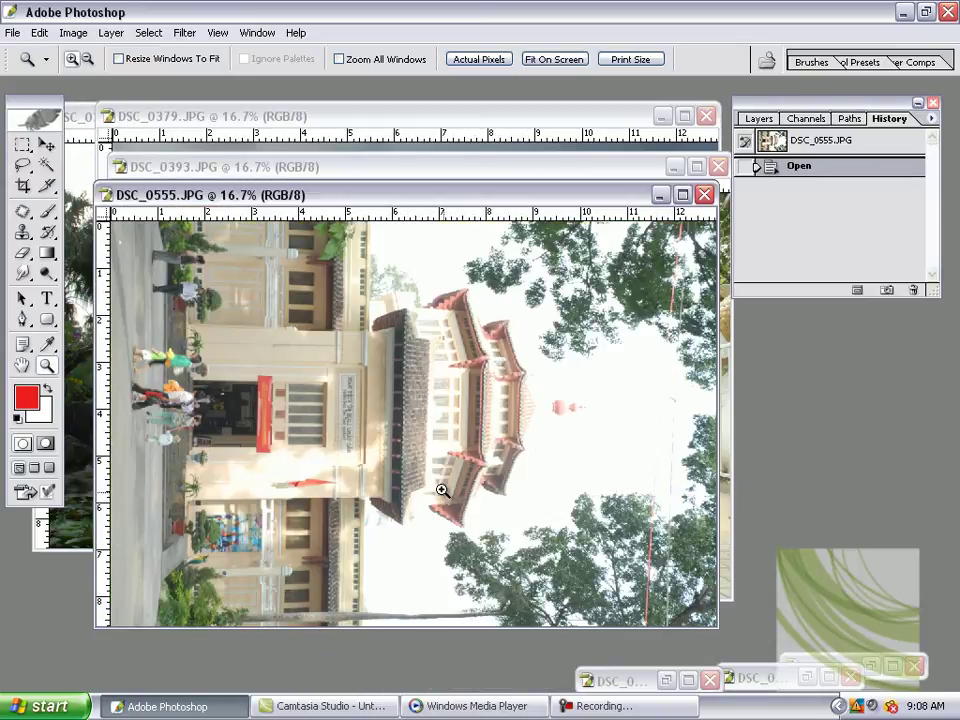
left_click(666, 683)
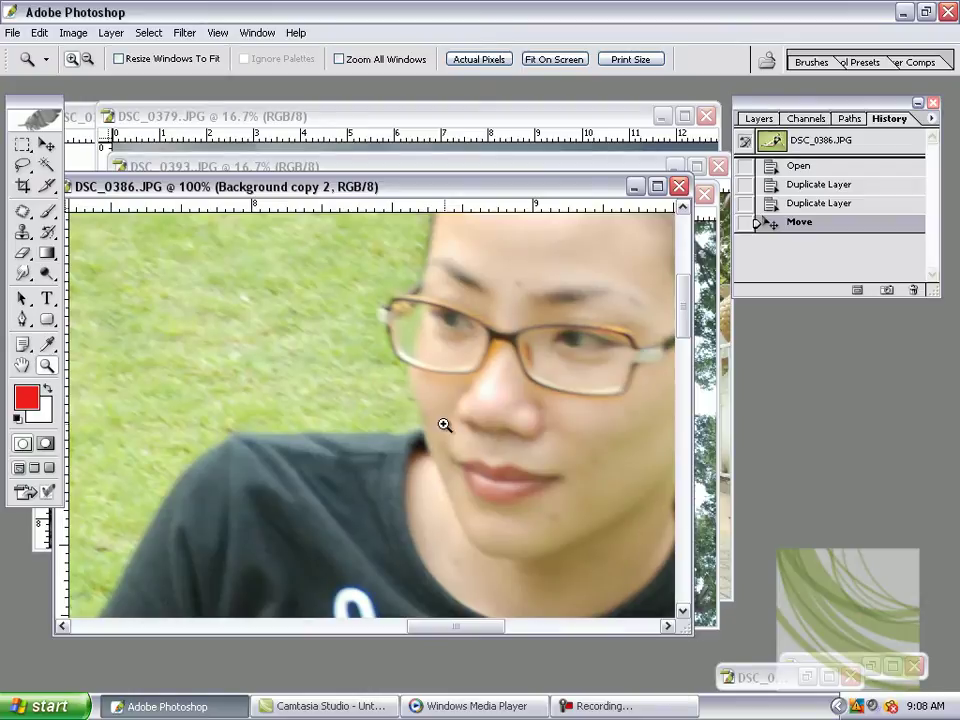
- View the DSC_0386 photo at print size, and return it to actual pixels to examine the face
right_click(518, 412)
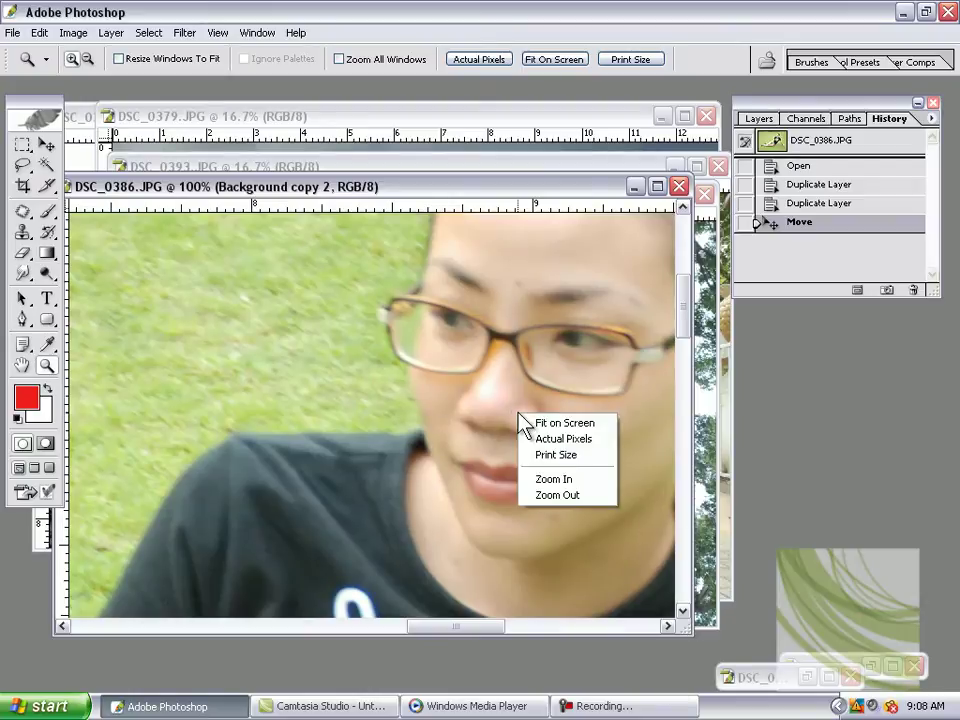
left_click(566, 455)
right_click(408, 377)
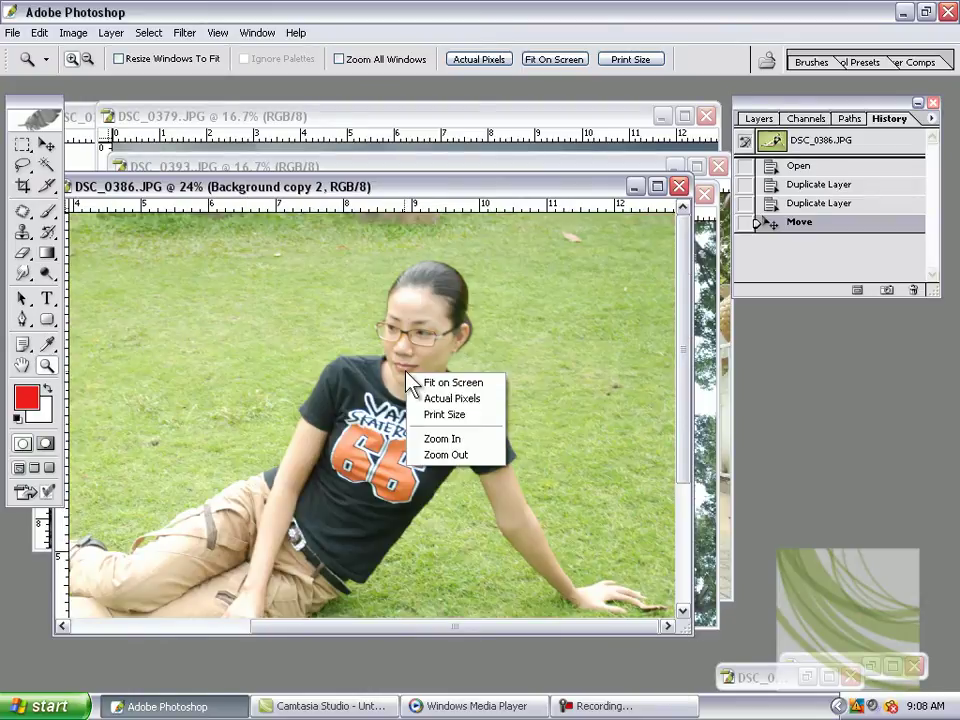
left_click(445, 401)
scroll(470, 390, "up", 4)
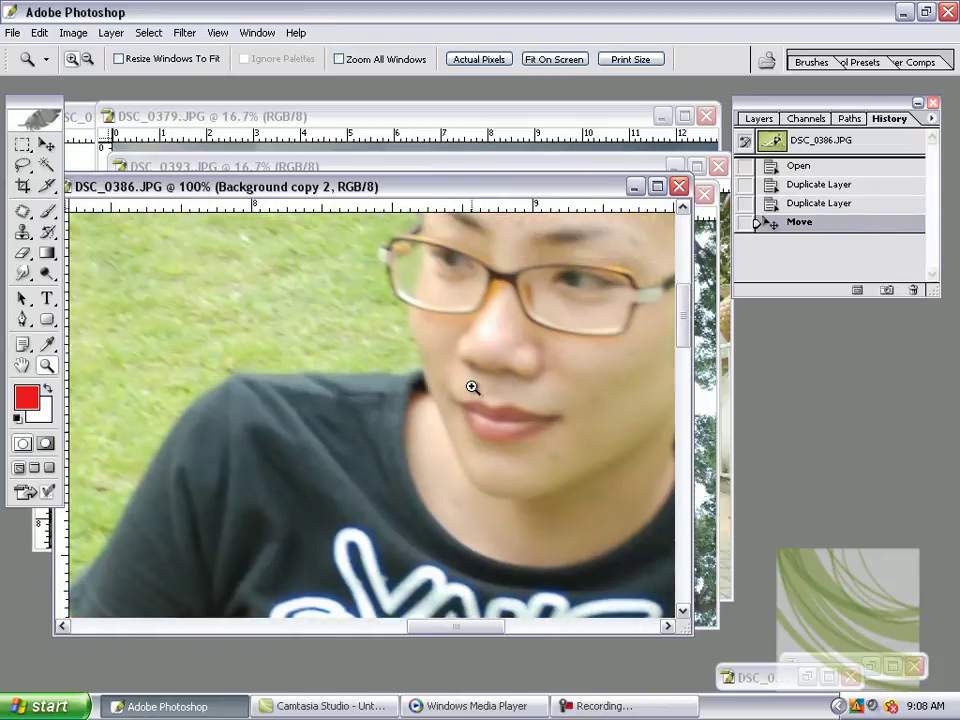
- Restore the minimized photos DSC_0258 and DSC_0230 into open image windows
left_click(806, 678)
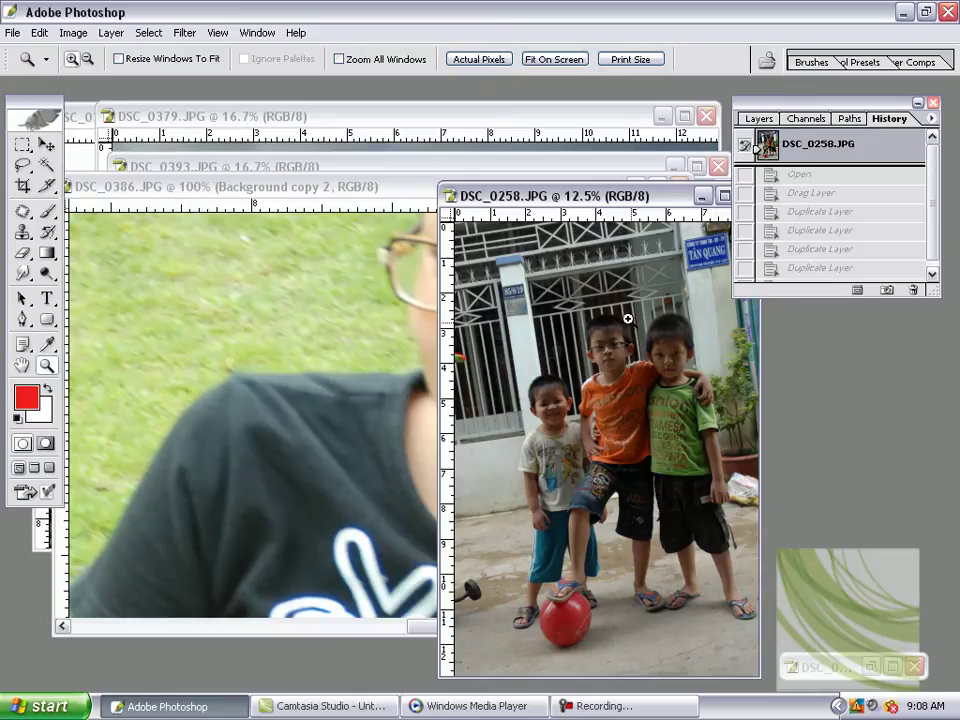
left_click(890, 667)
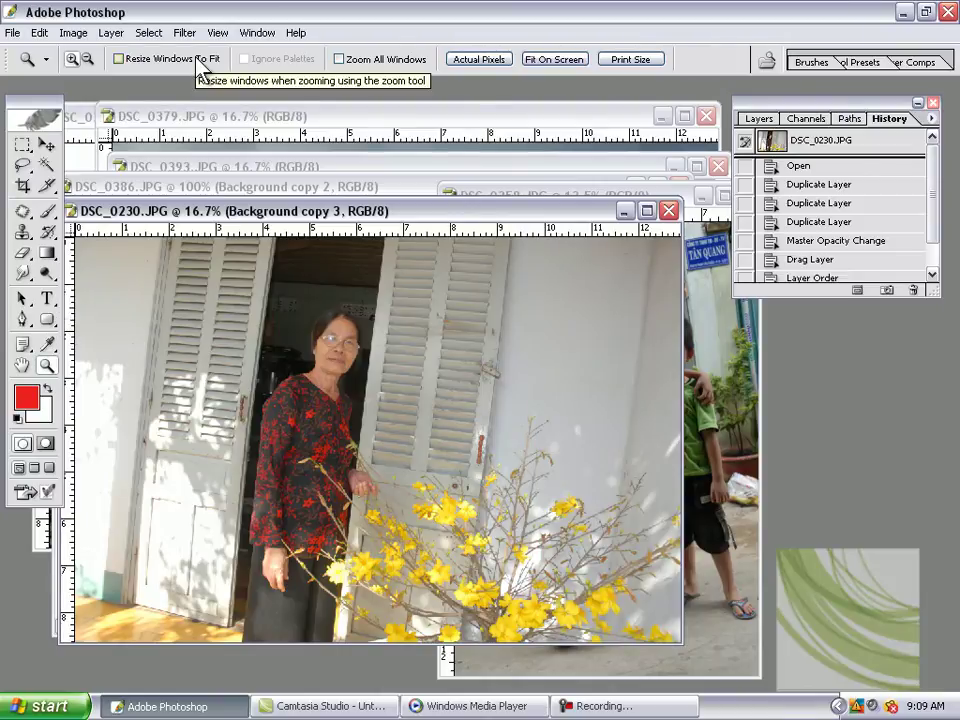
- Activate the Brush tool and move the DSC_0230 image window higher in the workspace
left_click(46, 211)
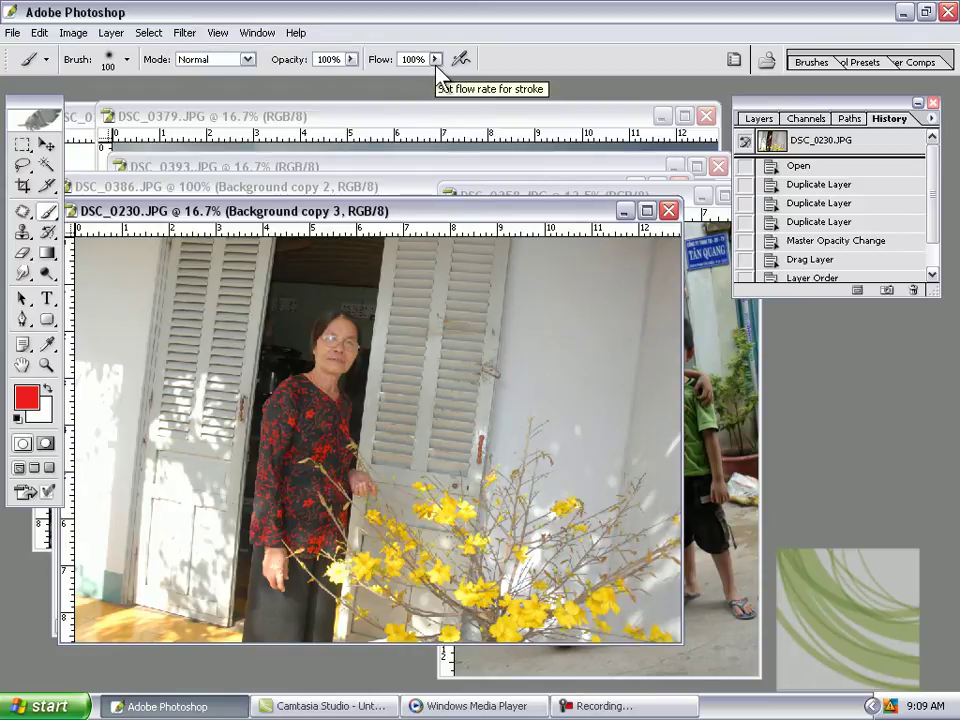
left_click_drag(309, 211, 338, 150)
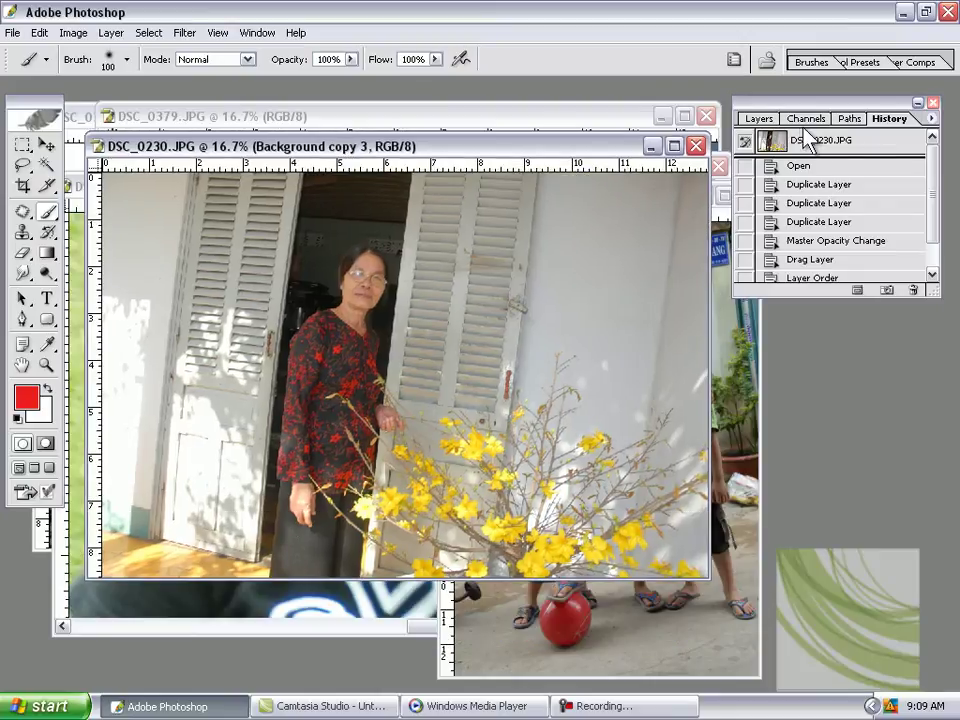
- Show DSC_0230's layers and select each one in turn from Layer 1 down to Background, finishing on Background copy 3
left_click(758, 119)
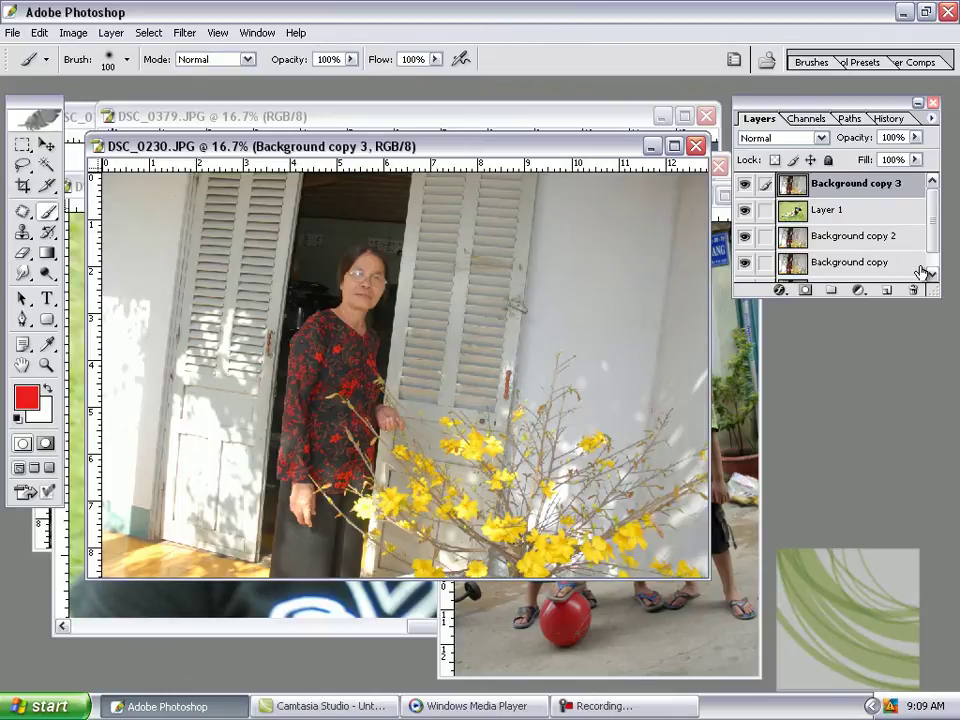
left_click(858, 213)
left_click(870, 242)
left_click(874, 262)
left_click(934, 262)
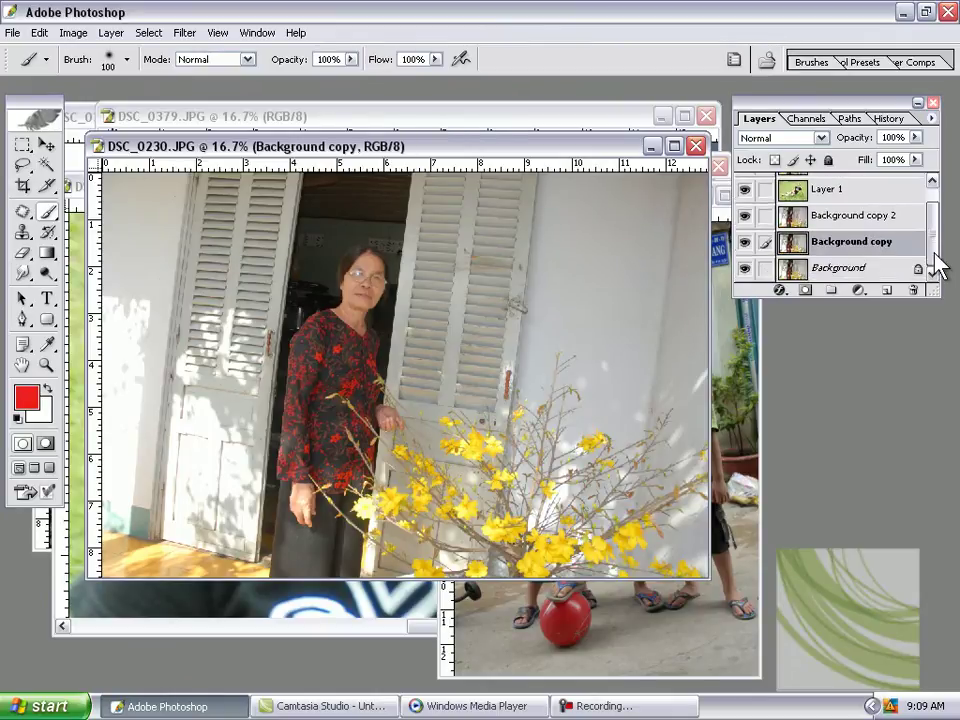
left_click(875, 268)
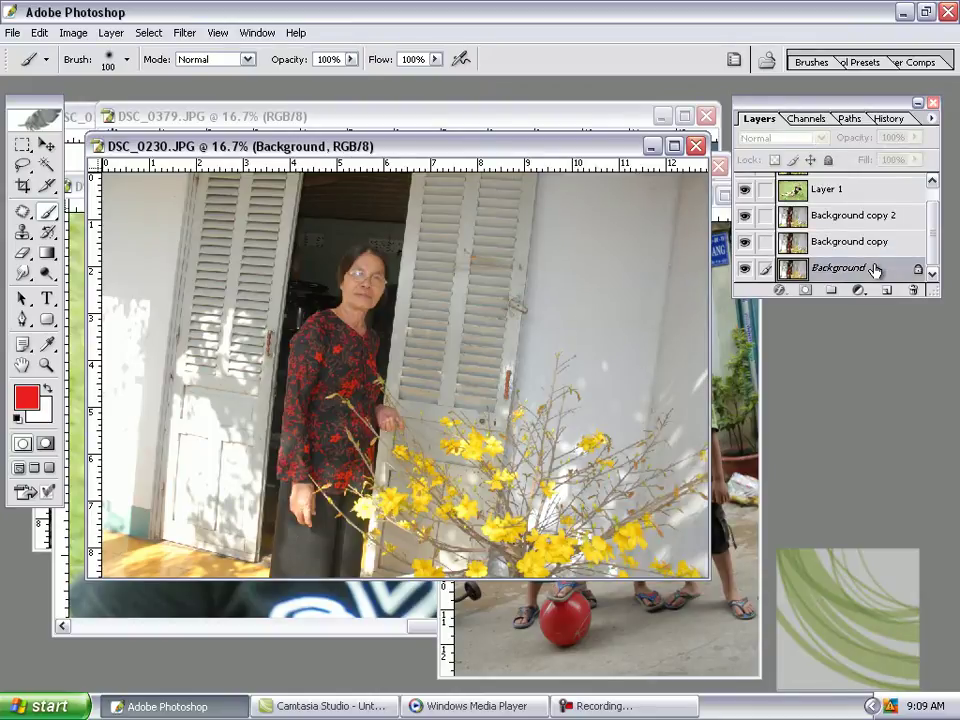
scroll(934, 240, "up", 1)
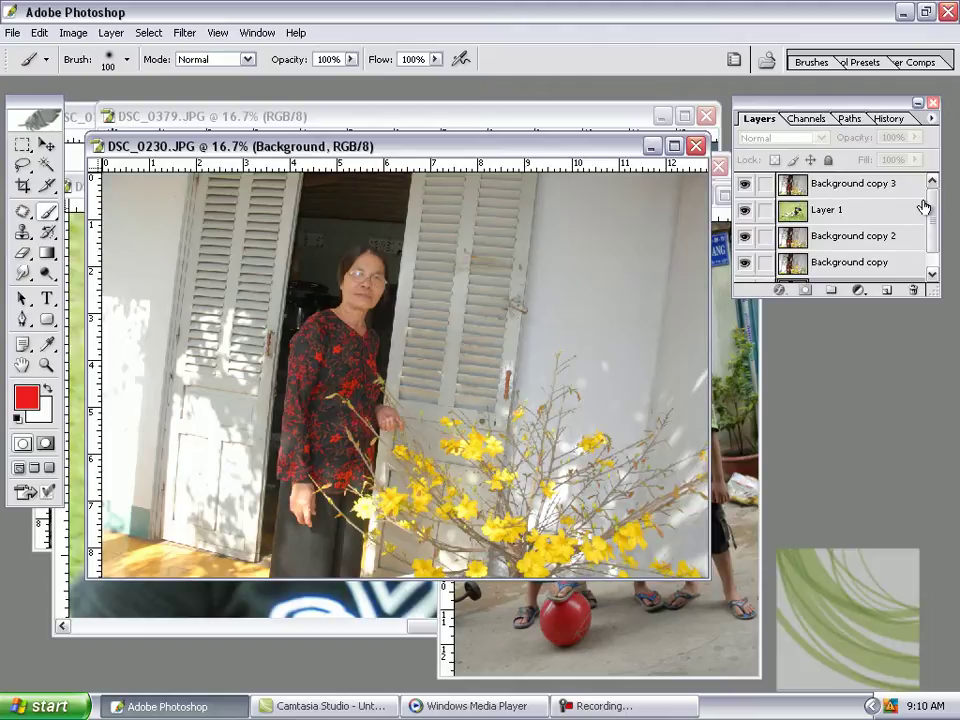
left_click(910, 188)
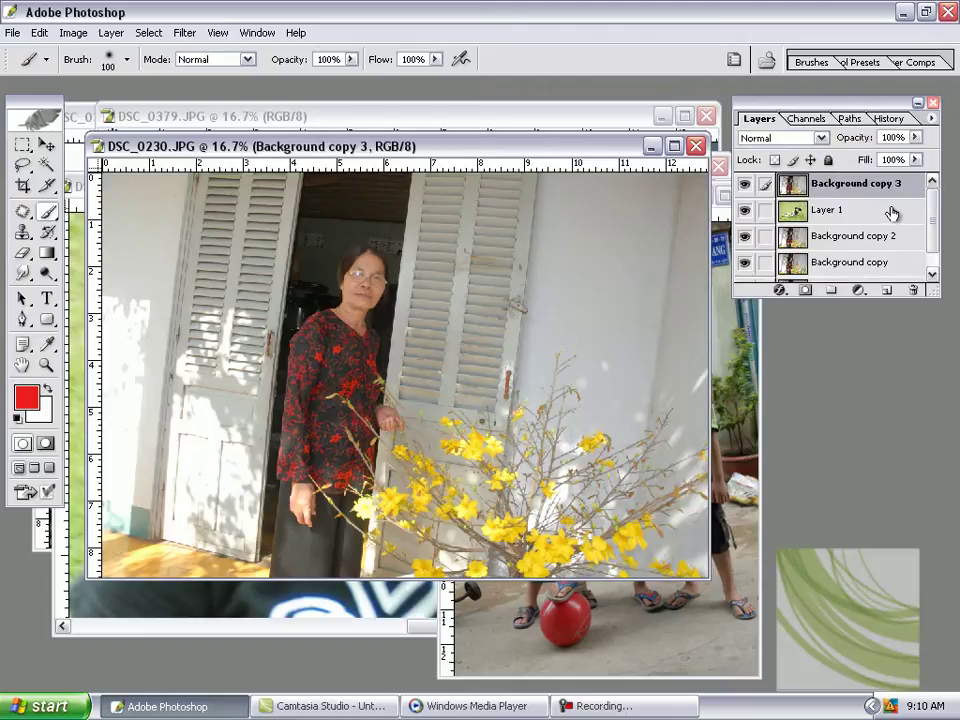
- Set the opacity of DSC_0230's Background copy 3 layer to 100%
left_click(914, 137)
mouse_move(918, 155)
left_mouse_down()
mouse_move(856, 154)
mouse_move(927, 158)
left_mouse_up()
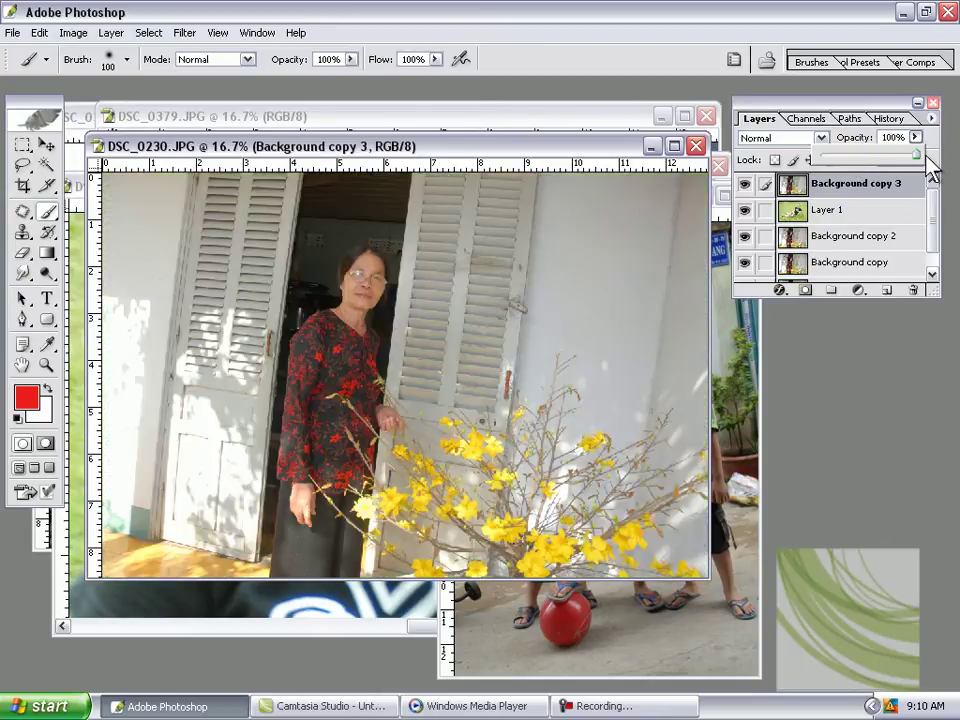
left_click(872, 354)
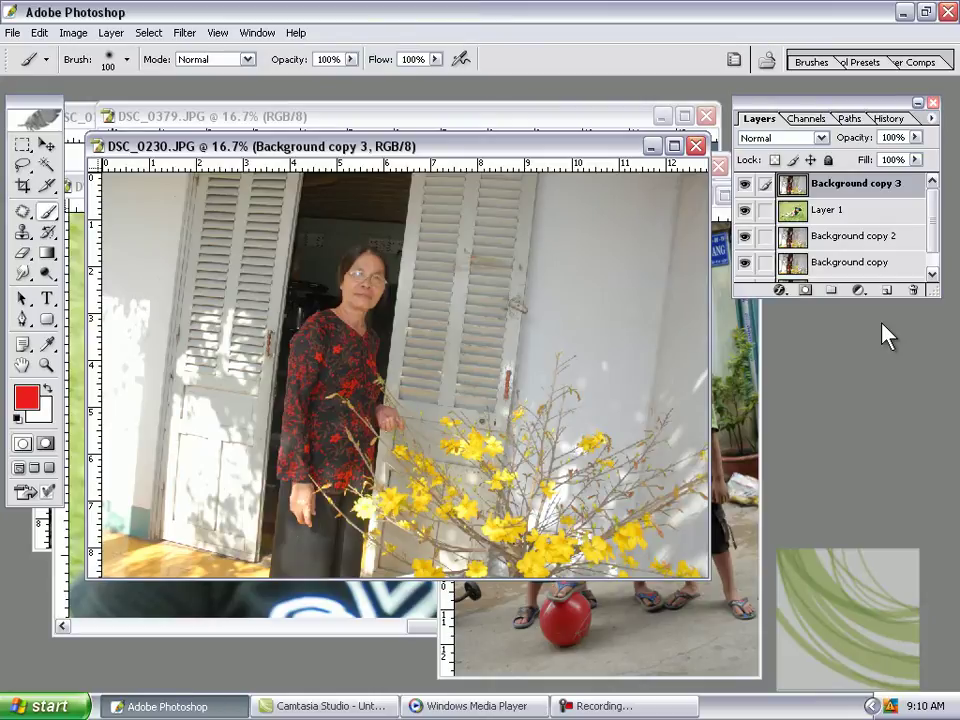
- Bring up the file opening dialog and try its view modes, ending with the bao folder displayed as thumbnails
left_click(12, 32)
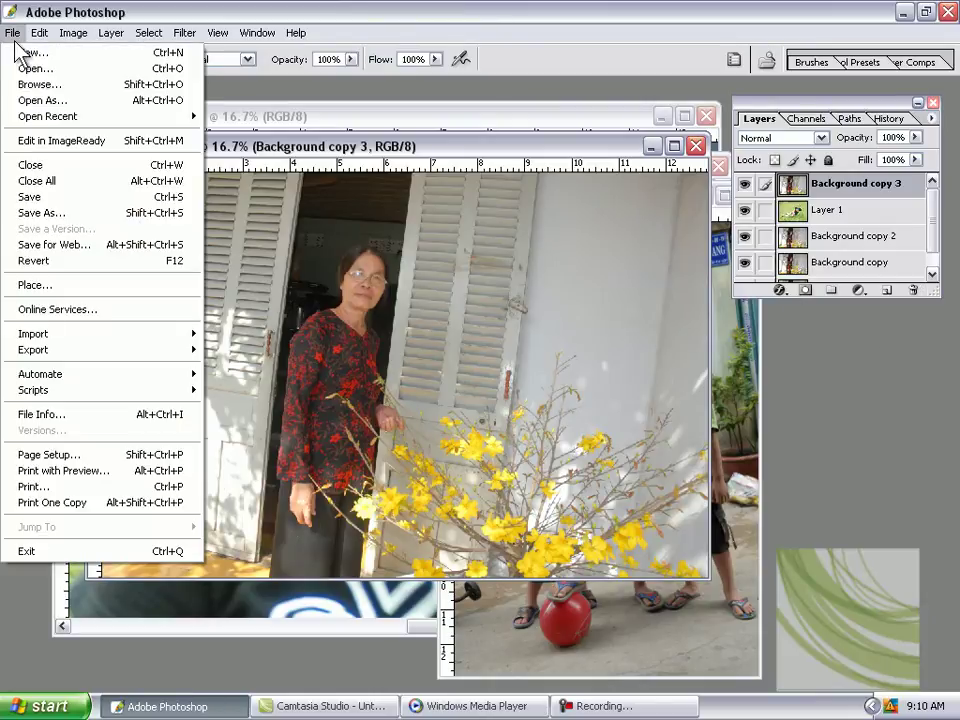
left_click(38, 68)
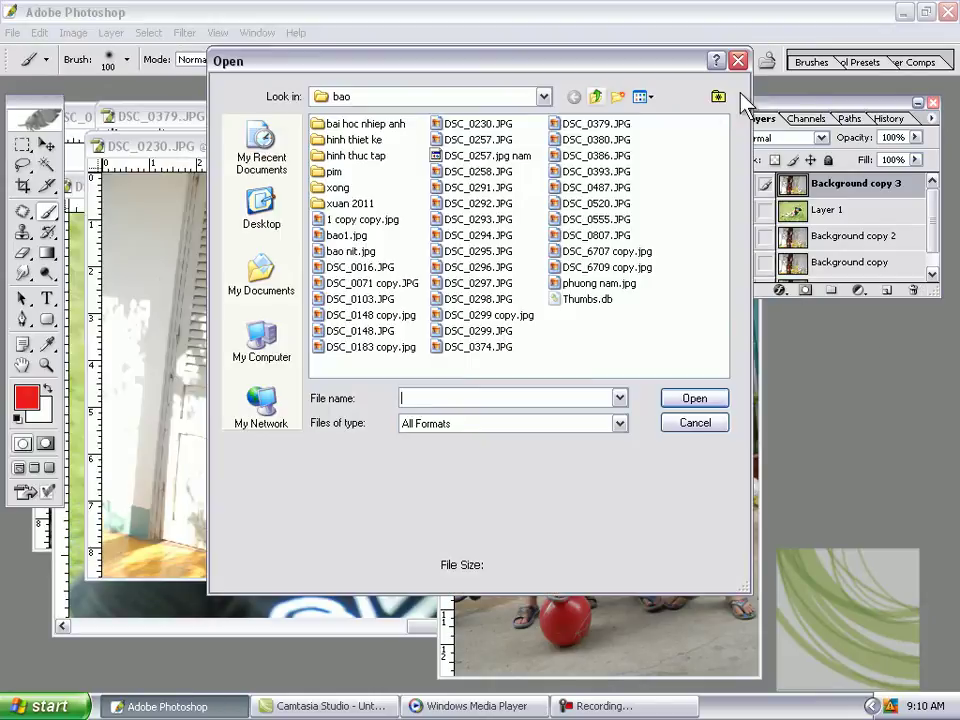
left_click(650, 99)
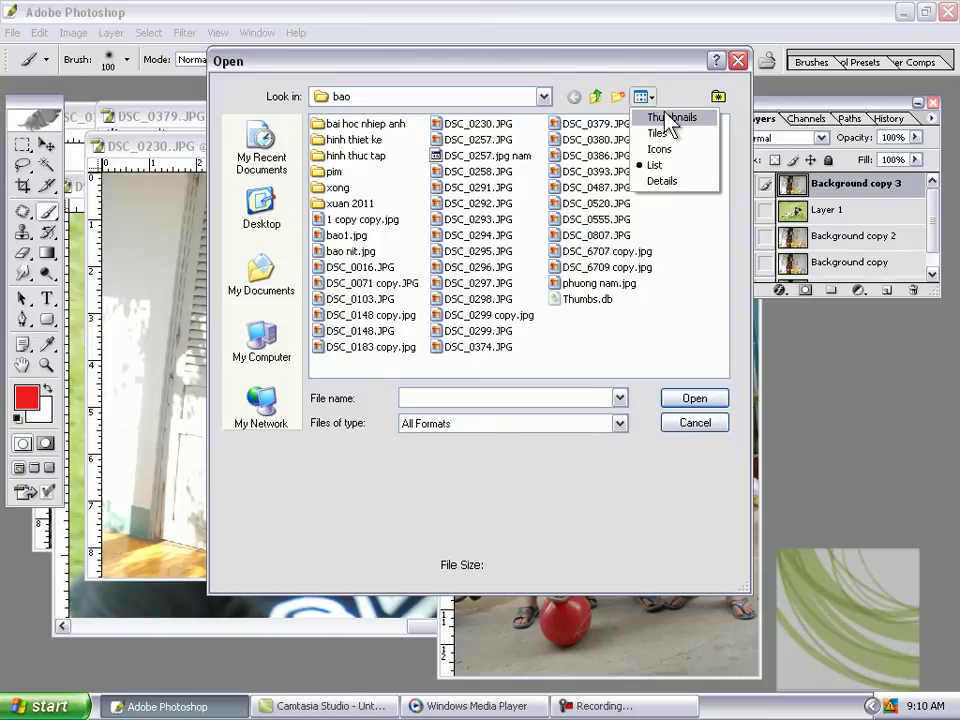
left_click(668, 118)
mouse_move(737, 157)
left_mouse_down()
mouse_move(735, 236)
mouse_move(735, 157)
left_mouse_up()
left_click(648, 97)
left_click(680, 147)
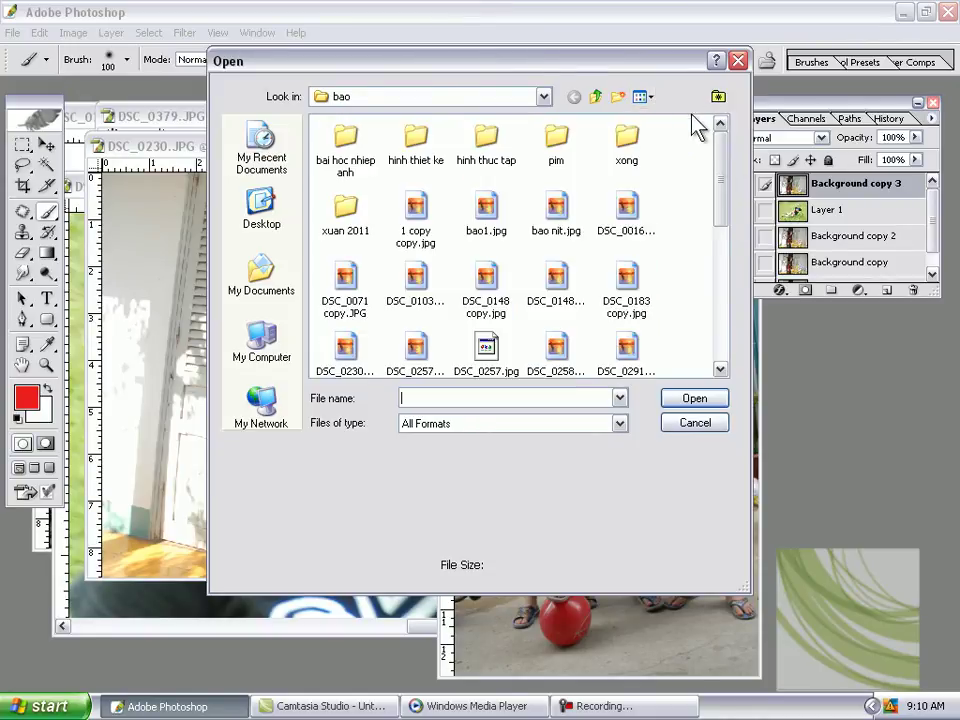
left_click(650, 97)
left_click(668, 117)
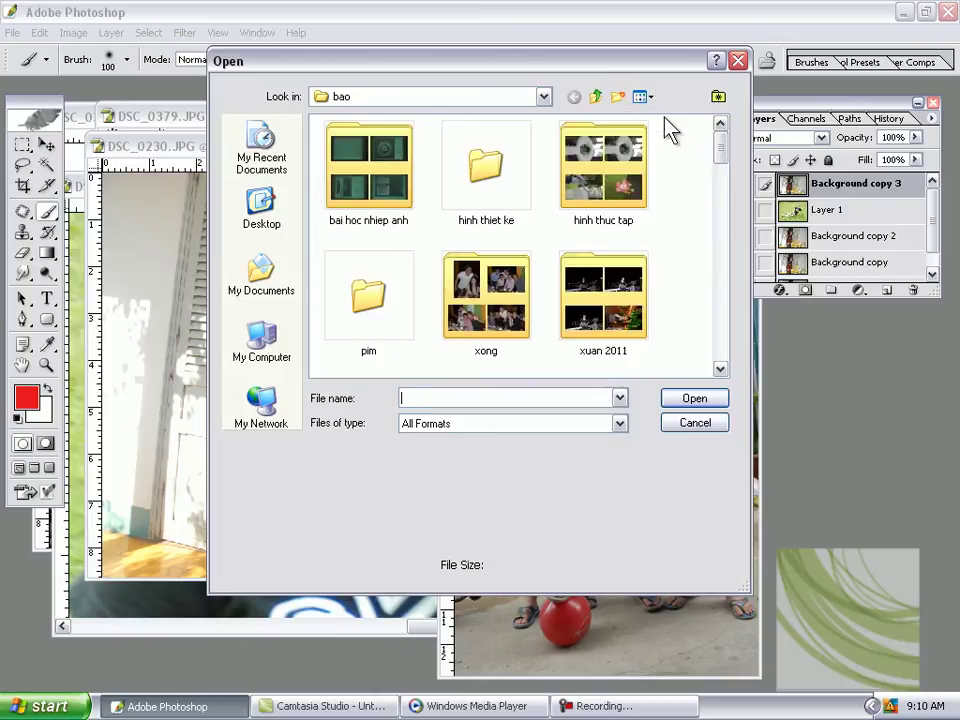
- Find the DSC_0555.JPG photo among the bao folder's thumbnails and open it
left_click_drag(724, 158, 742, 306)
left_click(603, 245)
left_click(694, 399)
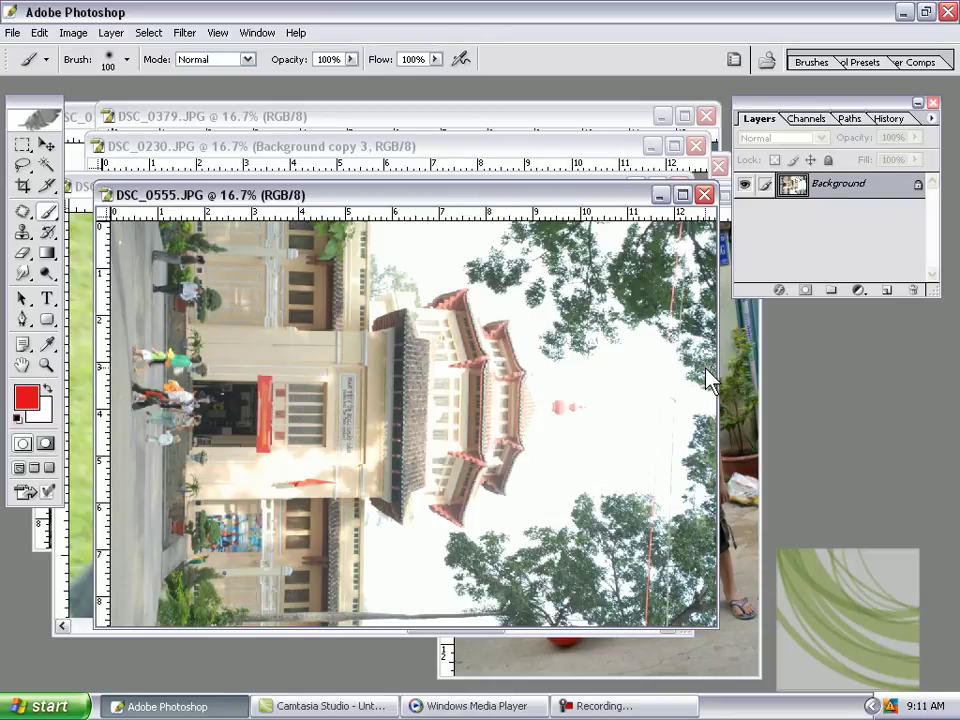
- Open the photo DSC_0807.JPG from the bao folder
key("ctrl+o")
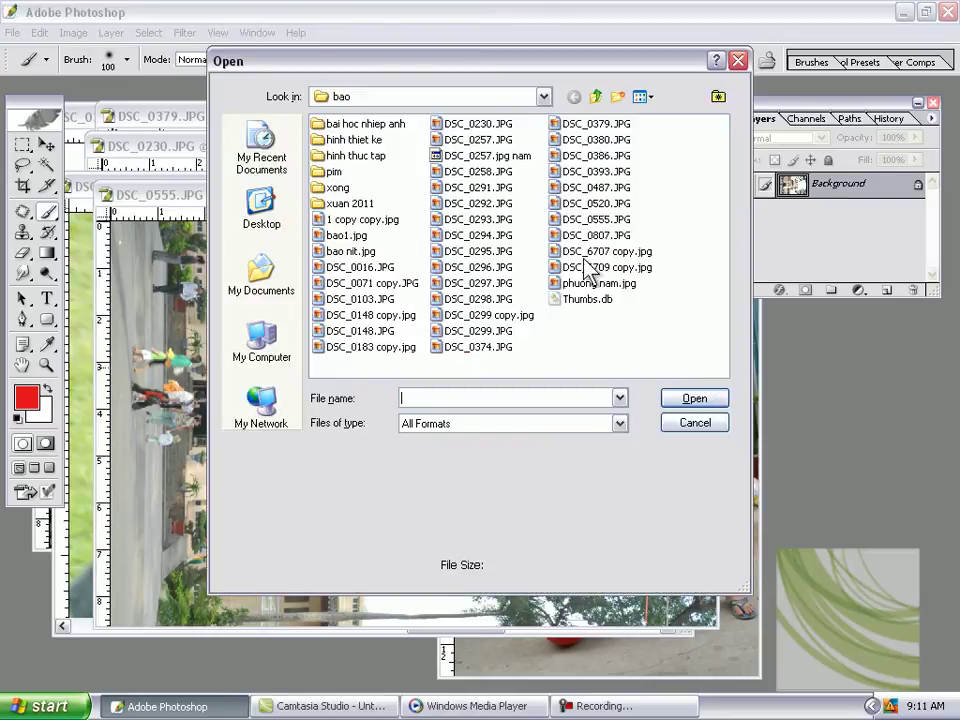
left_click(592, 238)
left_click(690, 396)
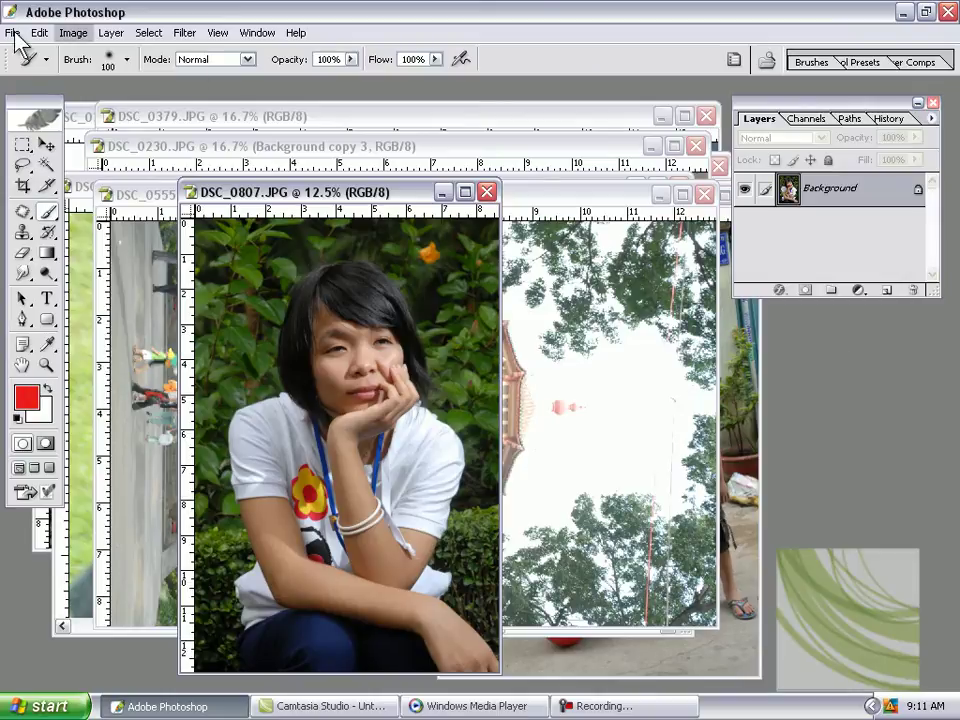
- Open DSC_0257.JPG from the bao folder using the thumbnail view, and reposition its image window in the workspace
double_click(816, 388)
left_click(641, 96)
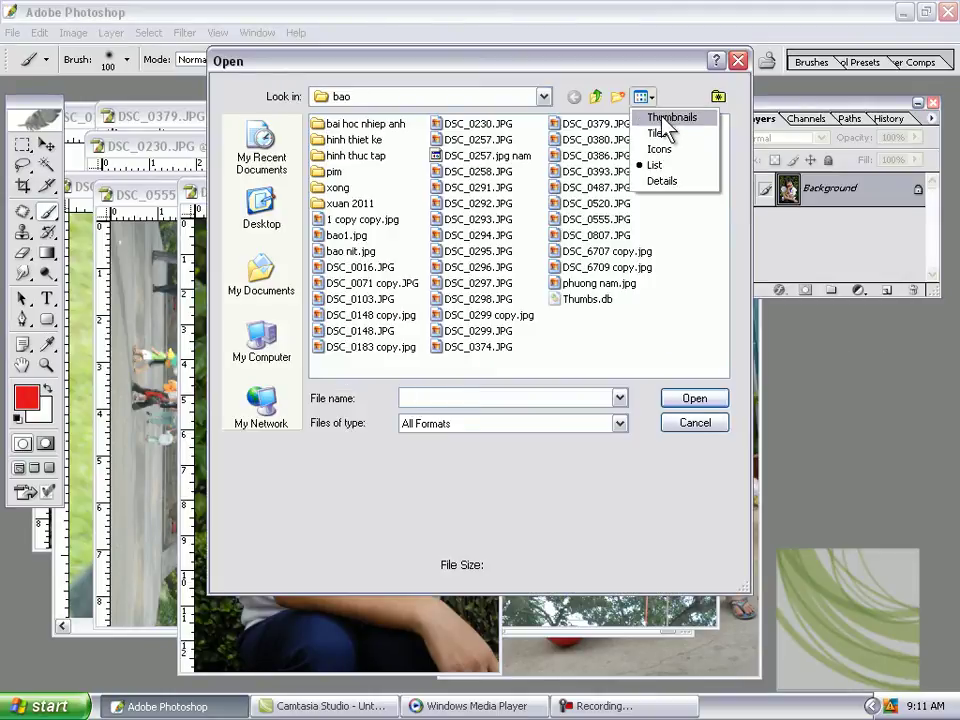
left_click(670, 116)
left_click_drag(728, 147, 739, 241)
double_click(471, 236)
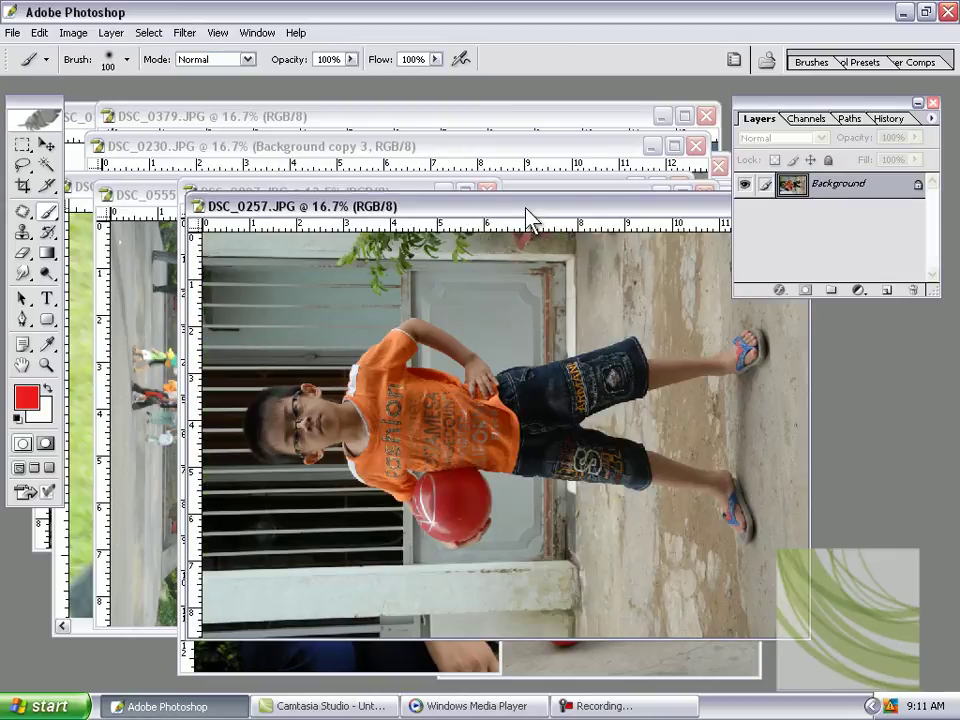
left_click_drag(512, 207, 467, 191)
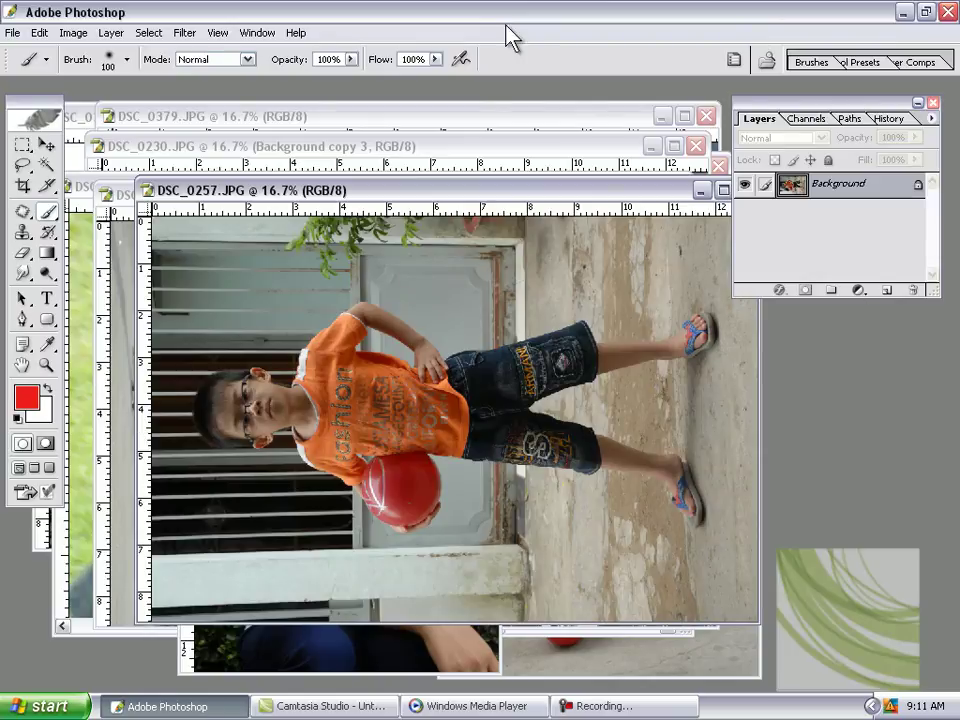
- Rotate the DSC_0257 canvas 90° clockwise so the boy stands upright
left_click(73, 33)
mouse_move(150, 205)
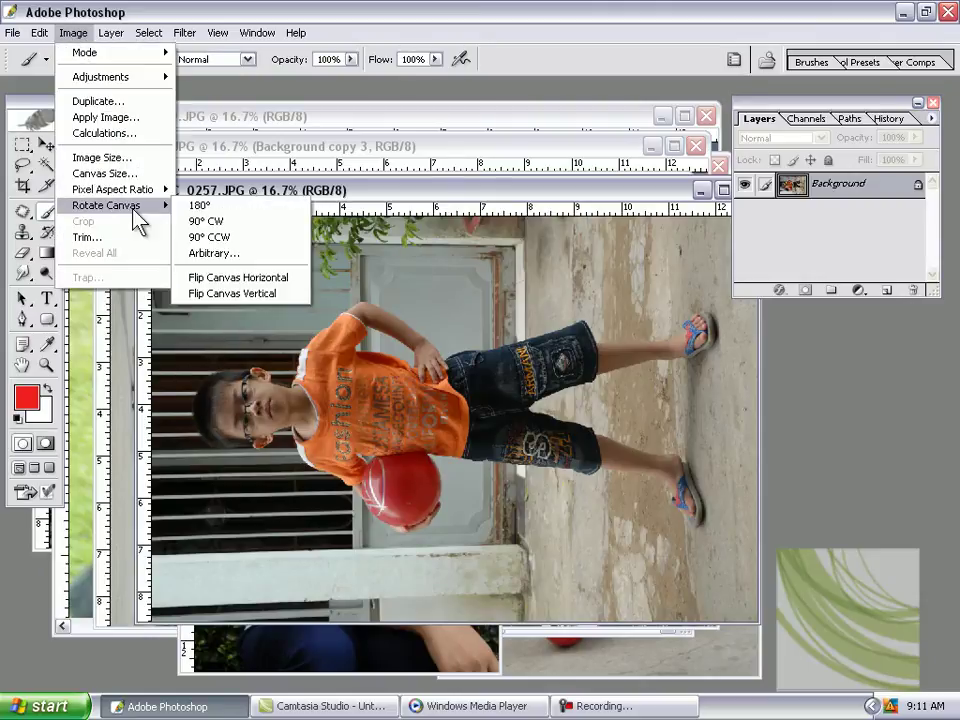
left_click(224, 225)
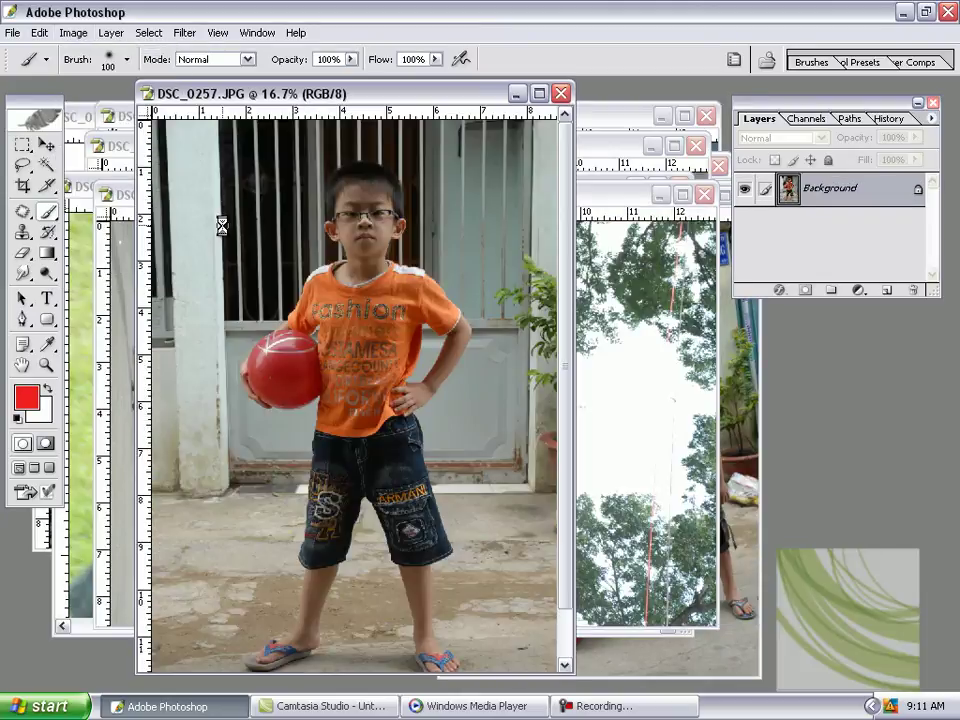
- Rotate the DSC_0257 canvas by 180°
left_click(73, 33)
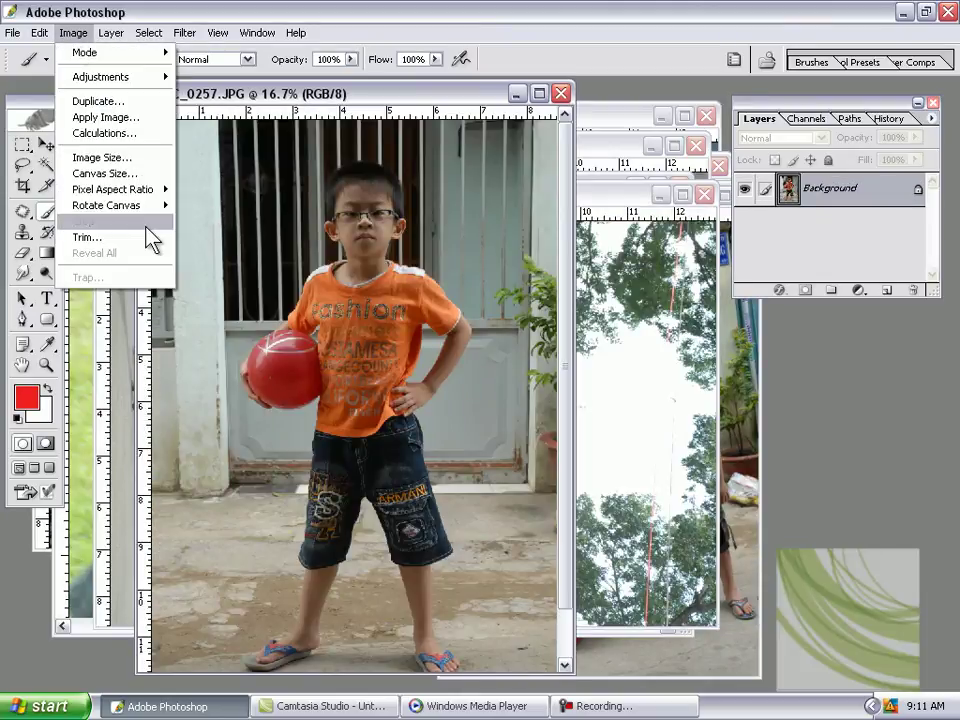
mouse_move(156, 200)
left_click(205, 205)
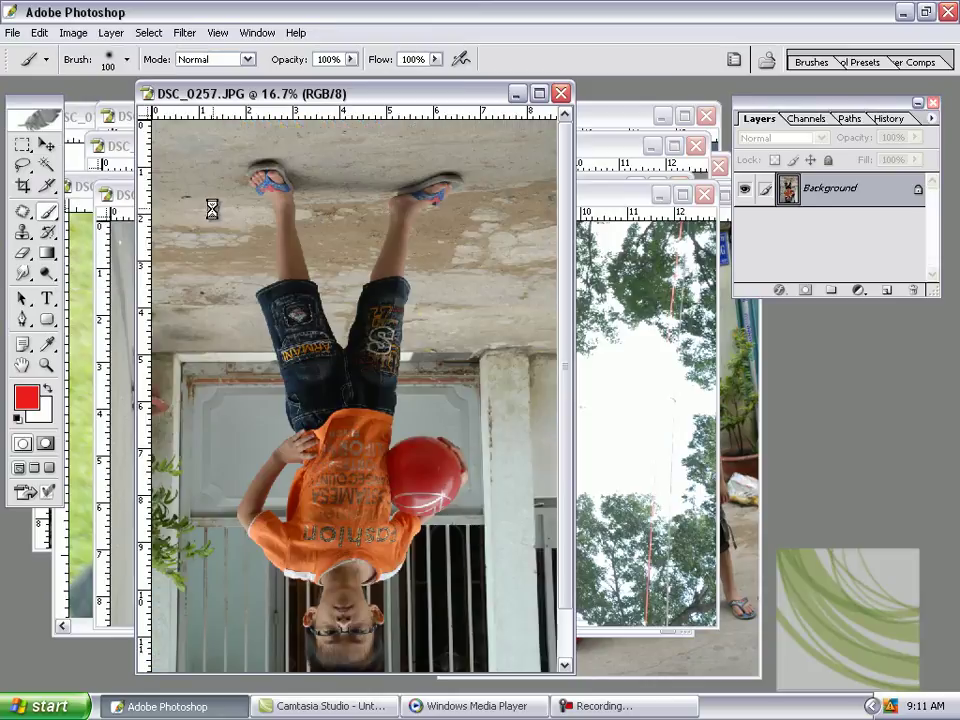
- Flip the DSC_0257 canvas horizontally and vertically so the boy stands upright
left_click(77, 40)
mouse_move(130, 205)
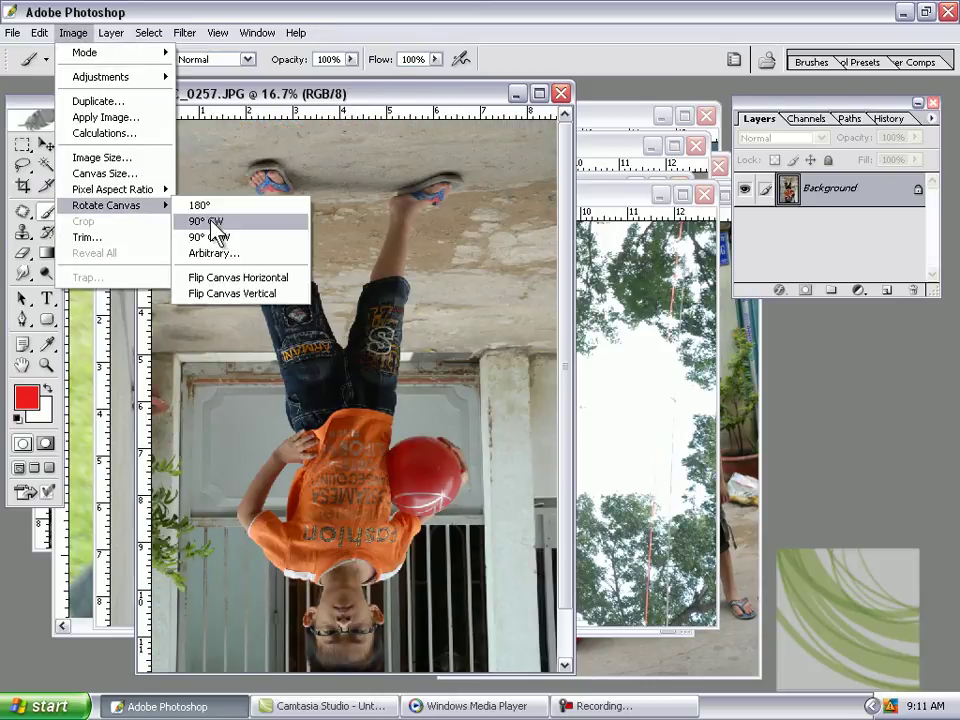
left_click(229, 279)
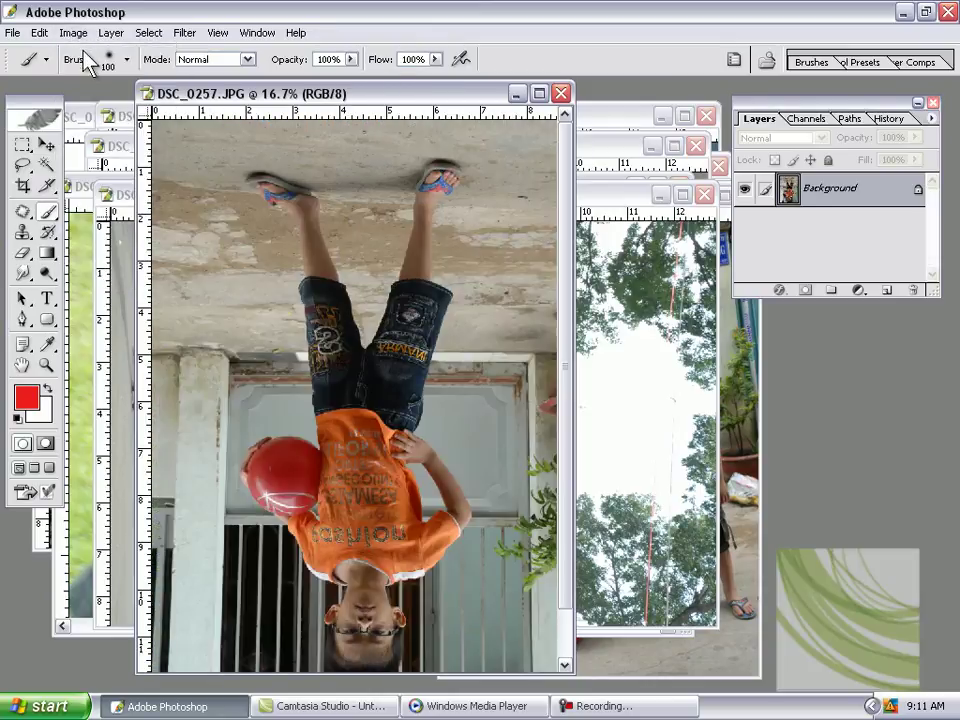
left_click(73, 33)
mouse_move(143, 207)
left_click(244, 298)
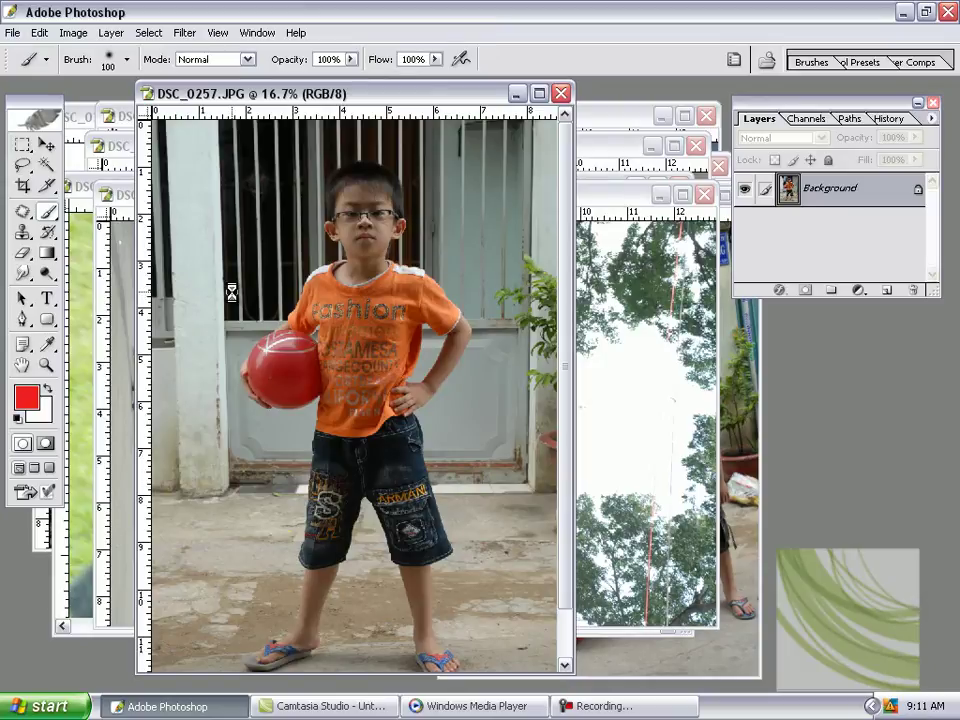
- Convert the locked Background into a regular layer and scale it proportionally to about 106.4% with Free Transform
double_click(877, 206, "alt")
key("ctrl+minus")
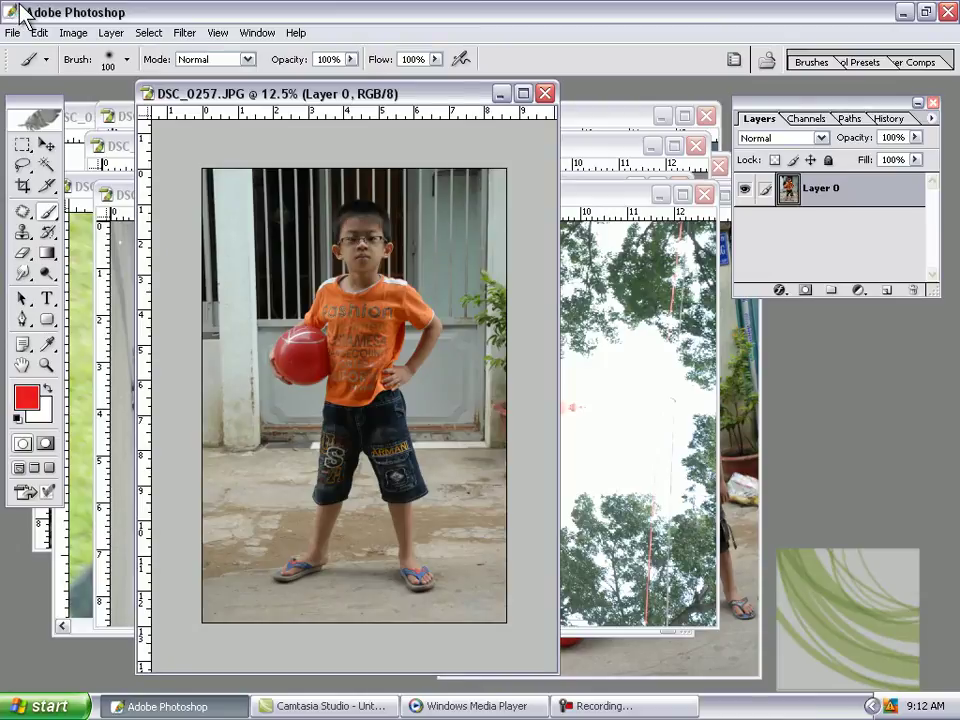
left_click(39, 32)
left_click(73, 32)
key("Escape")
left_click(39, 32)
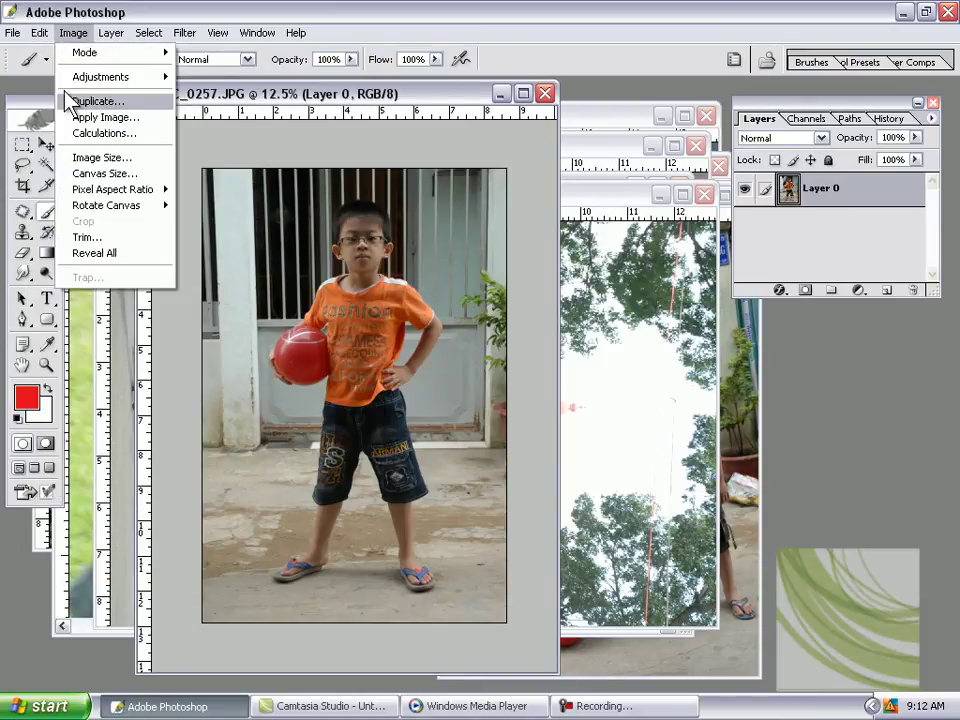
left_click(139, 317)
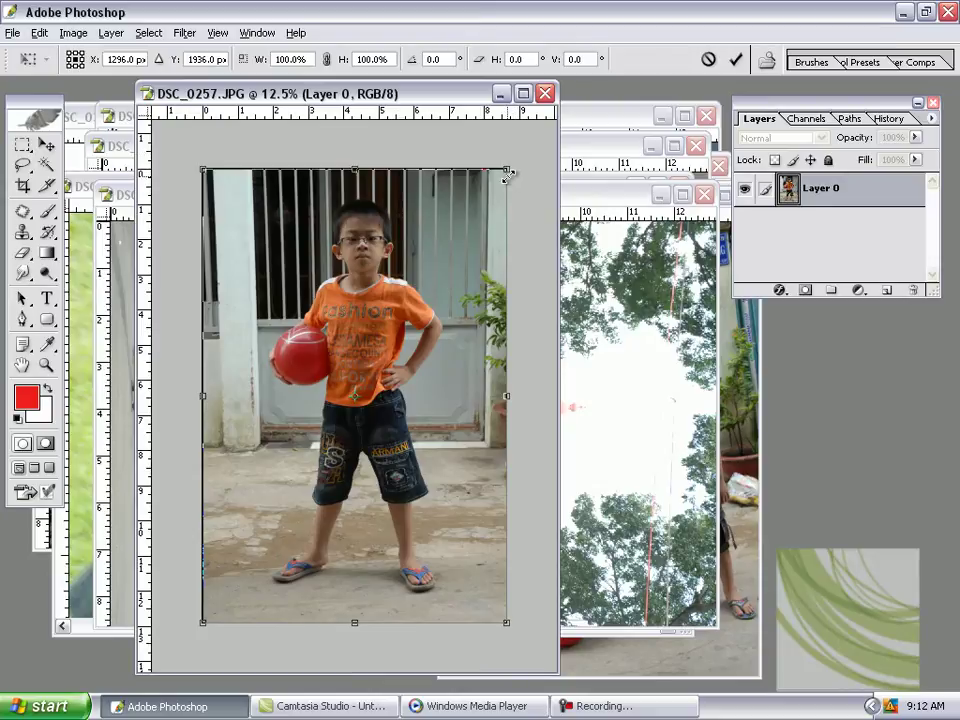
mouse_move(506, 169)
left_mouse_down()
mouse_move(492, 205)
mouse_move(437, 256)
mouse_move(509, 160)
left_mouse_up()
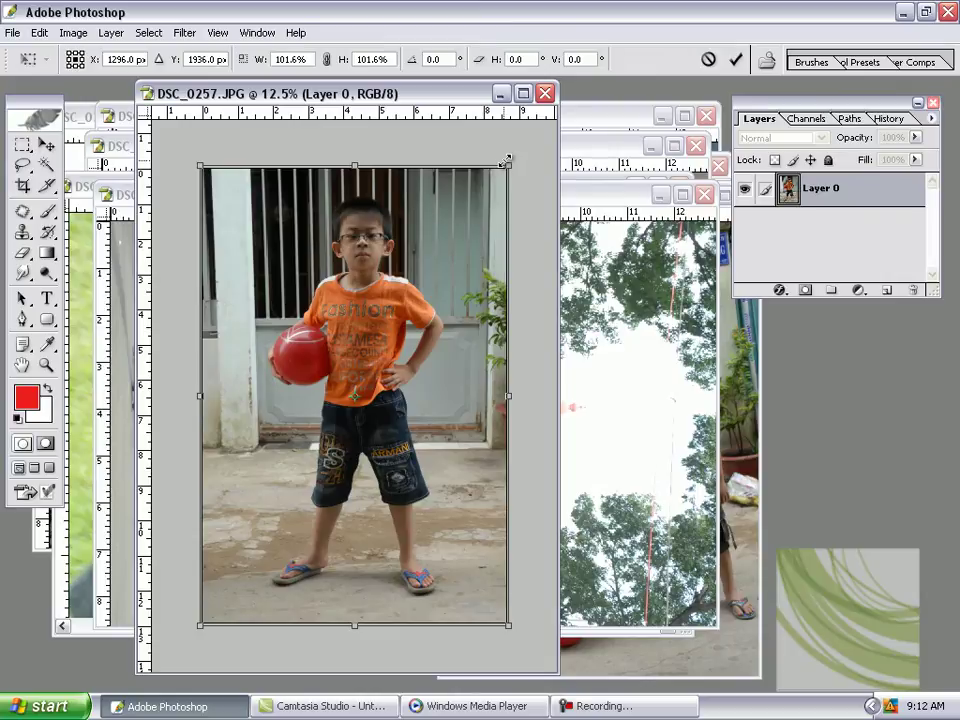
left_click_drag(509, 163, 527, 135)
mouse_move(204, 144)
left_mouse_down()
mouse_move(256, 255)
mouse_move(183, 128)
mouse_move(192, 158)
left_mouse_up()
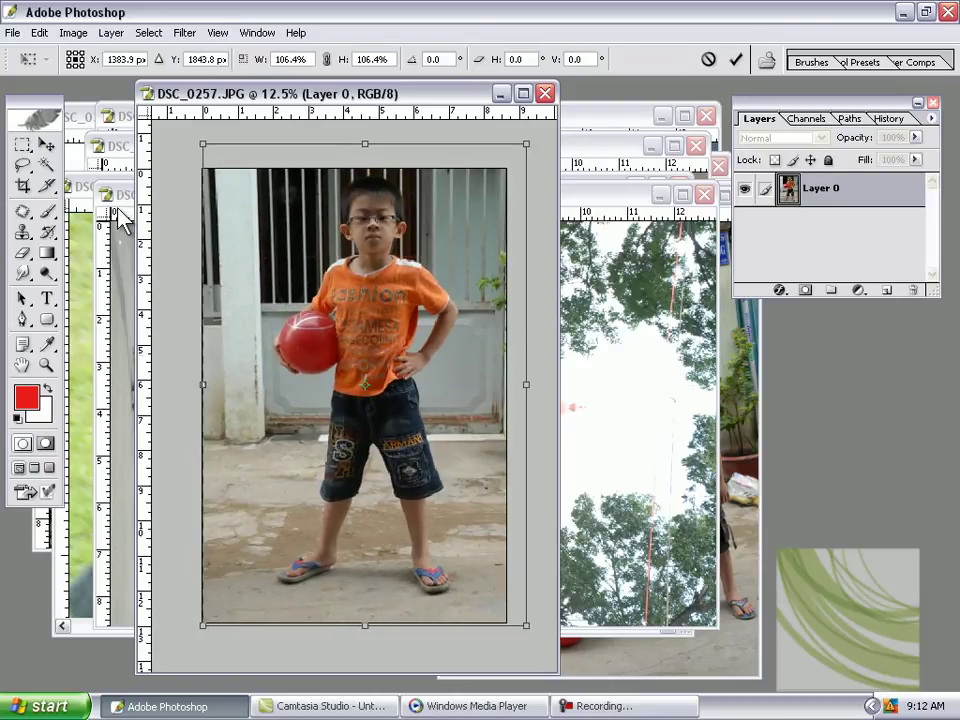
- Pull the layer's two upper corners inward to taper the photo, and enlarge it to about 136.1% wide by 125.3% high
left_click_drag(527, 144, 475, 199)
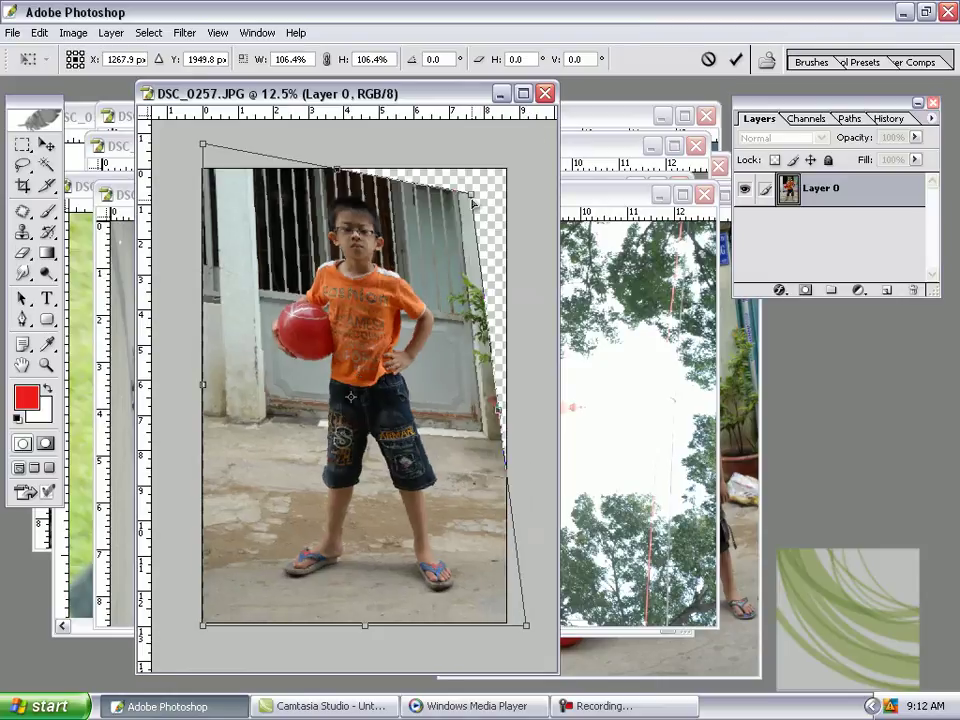
left_click_drag(203, 144, 240, 183)
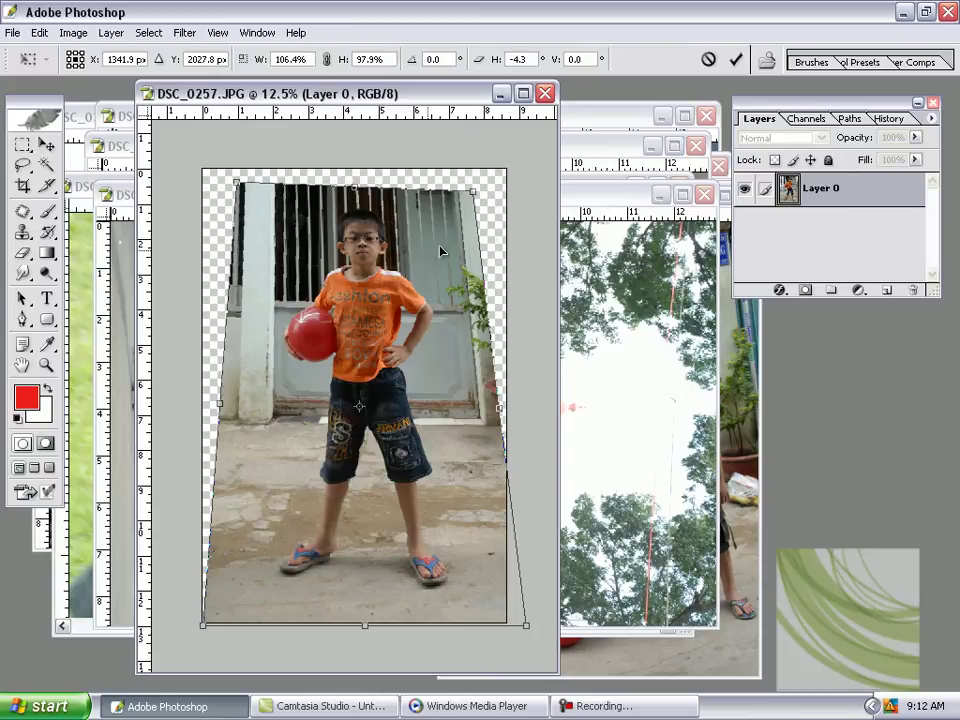
left_click_drag(525, 625, 581, 687)
- Reposition the enlarged layer so the photo covers the canvas, nudge it slightly upward, and apply the transformation
left_click_drag(456, 510, 452, 535)
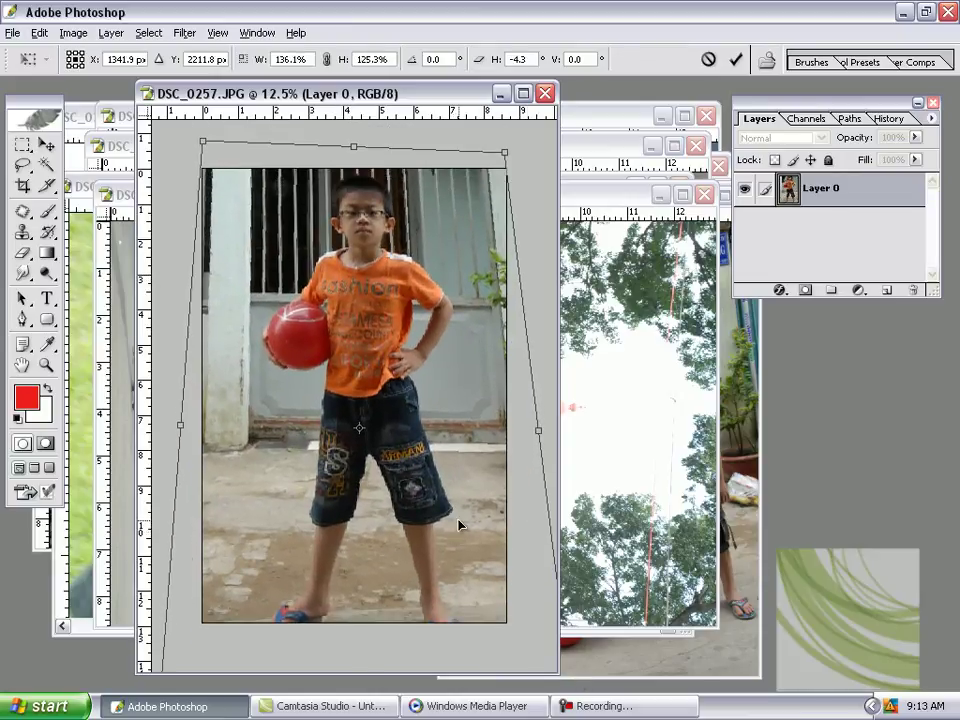
key("Up")
key("Up")
key("Up")
key("Up")
key("Up")
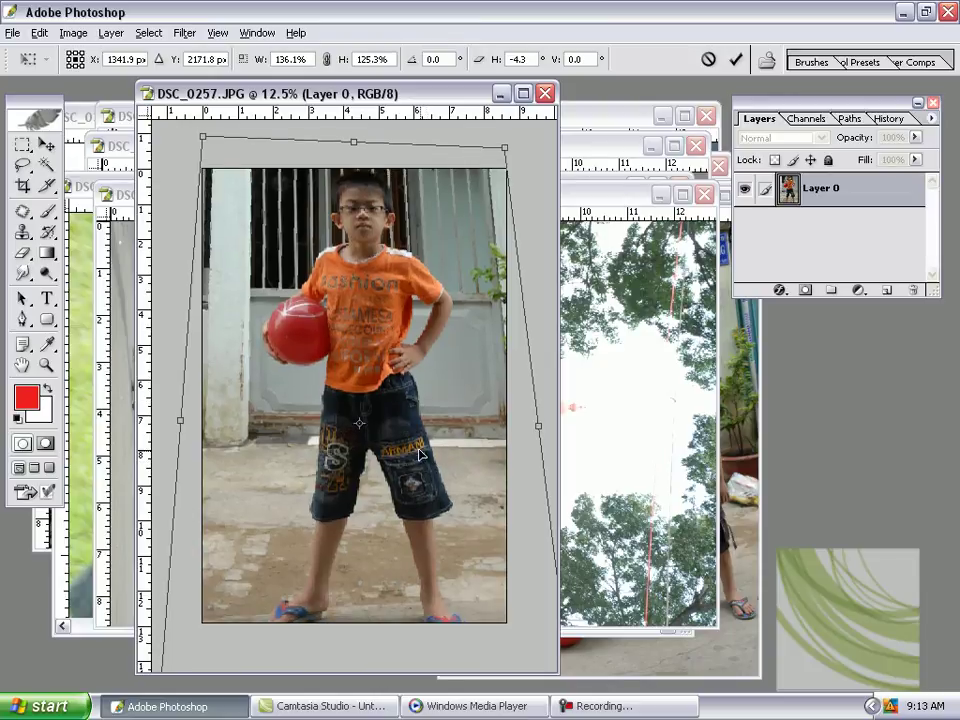
key("b")
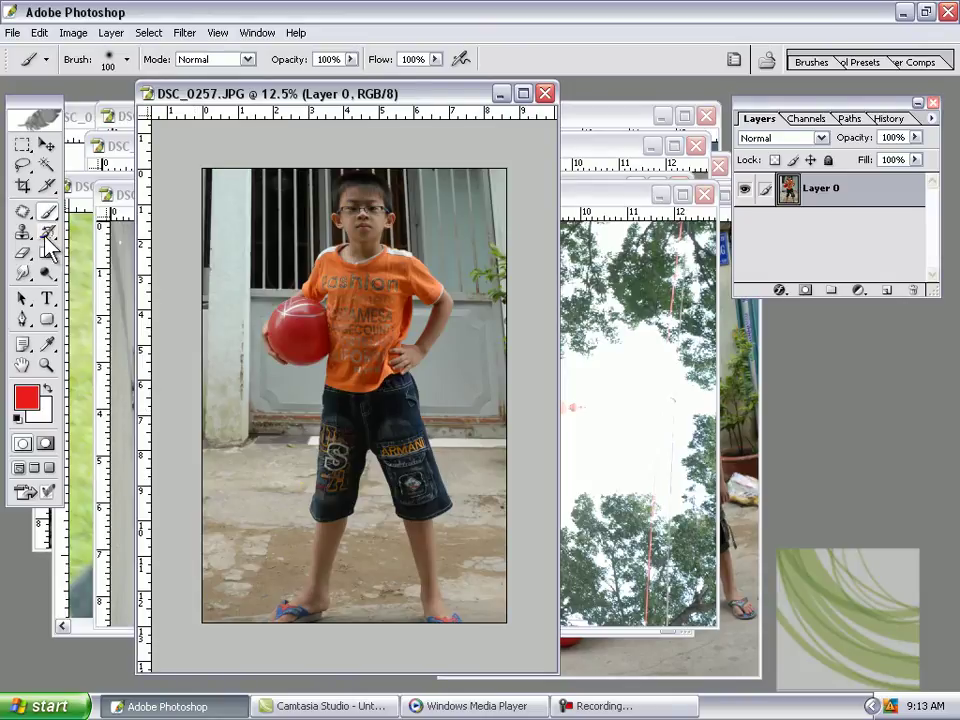
- Crop the whole photo to 10 cm wide by 15 cm high at 300 pixels/inch
left_click(22, 185)
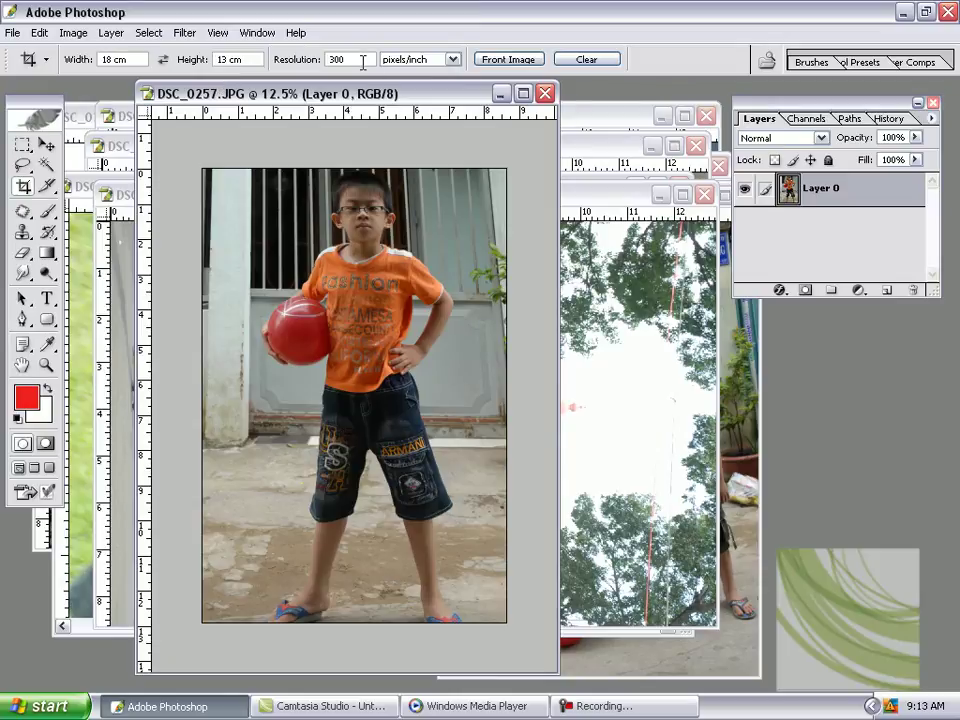
double_click(112, 59)
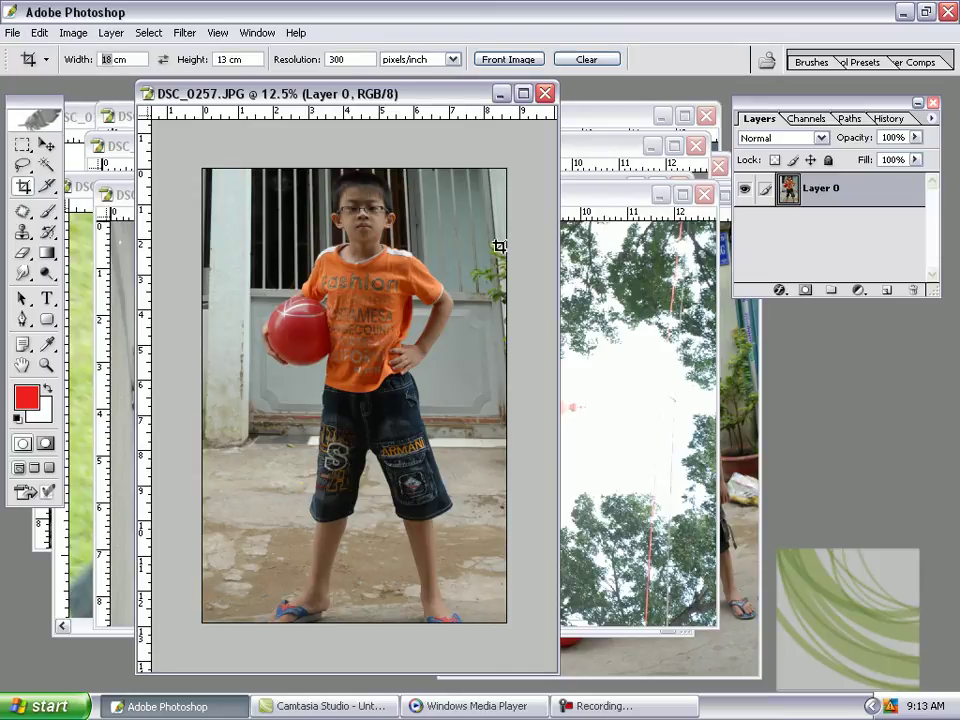
type("10")
key("Tab")
type("15")
left_click_drag(204, 170, 640, 628)
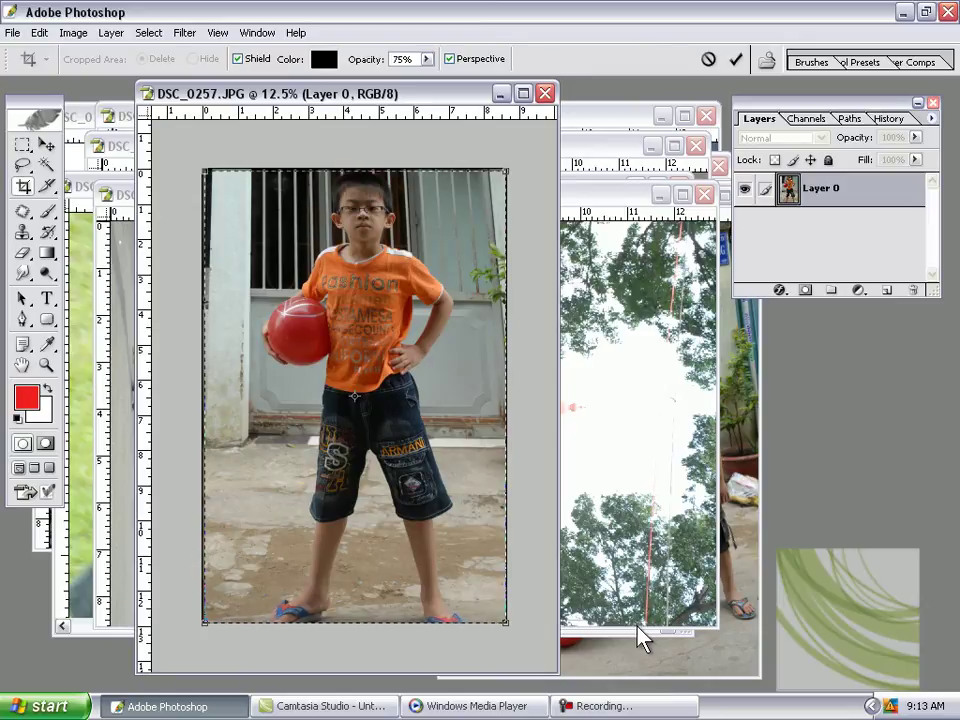
key("Return")
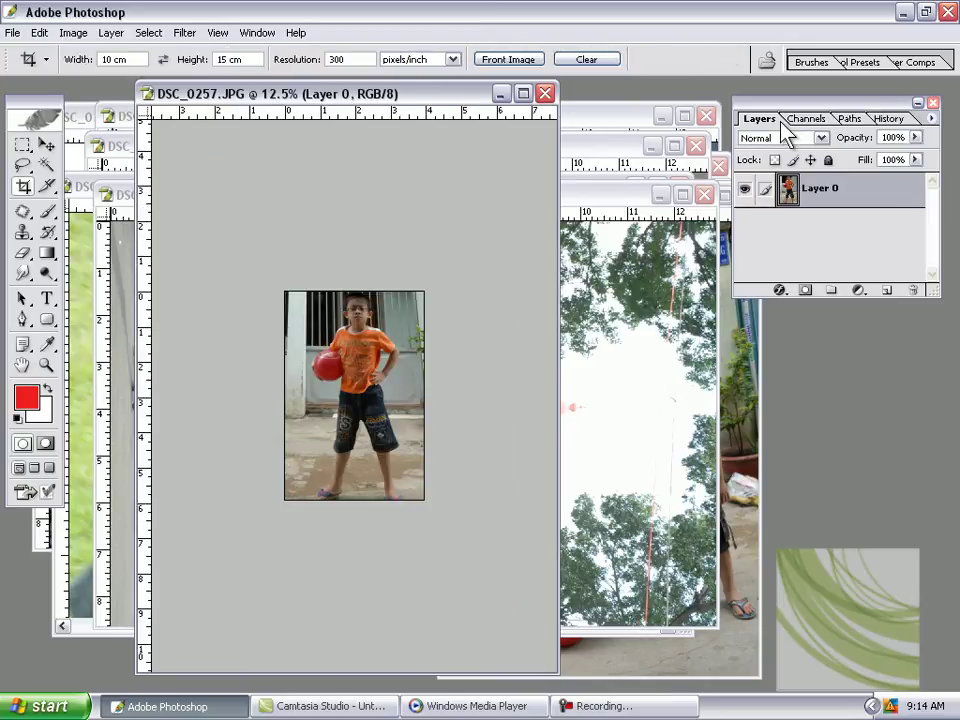
- Flatten the cropped DSC_0257 image and shift its window slightly within the workspace
left_click(932, 118)
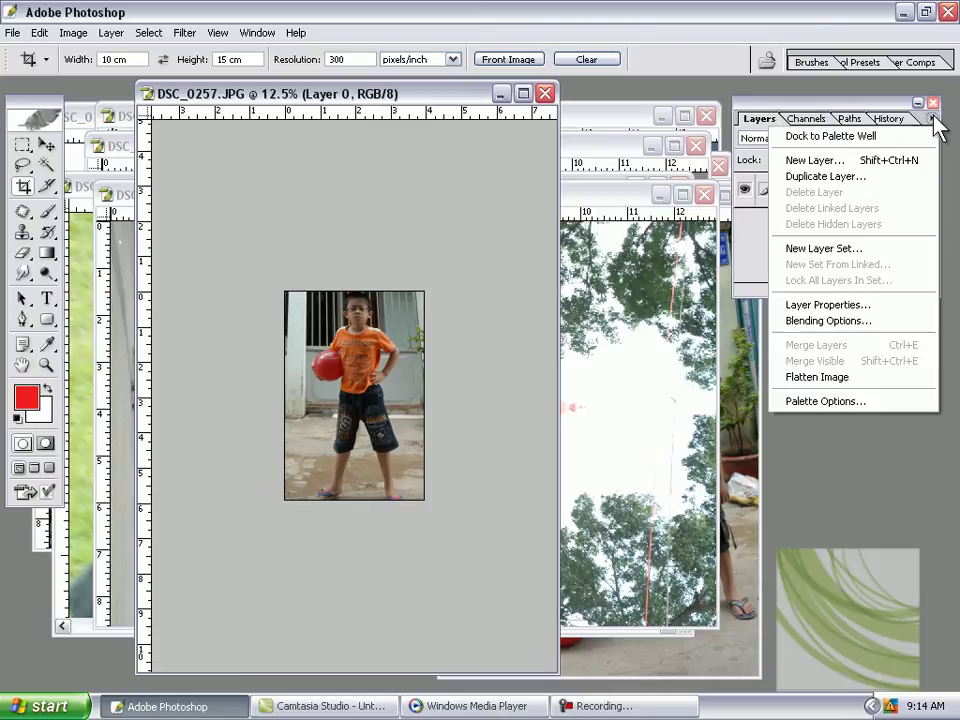
left_click(843, 379)
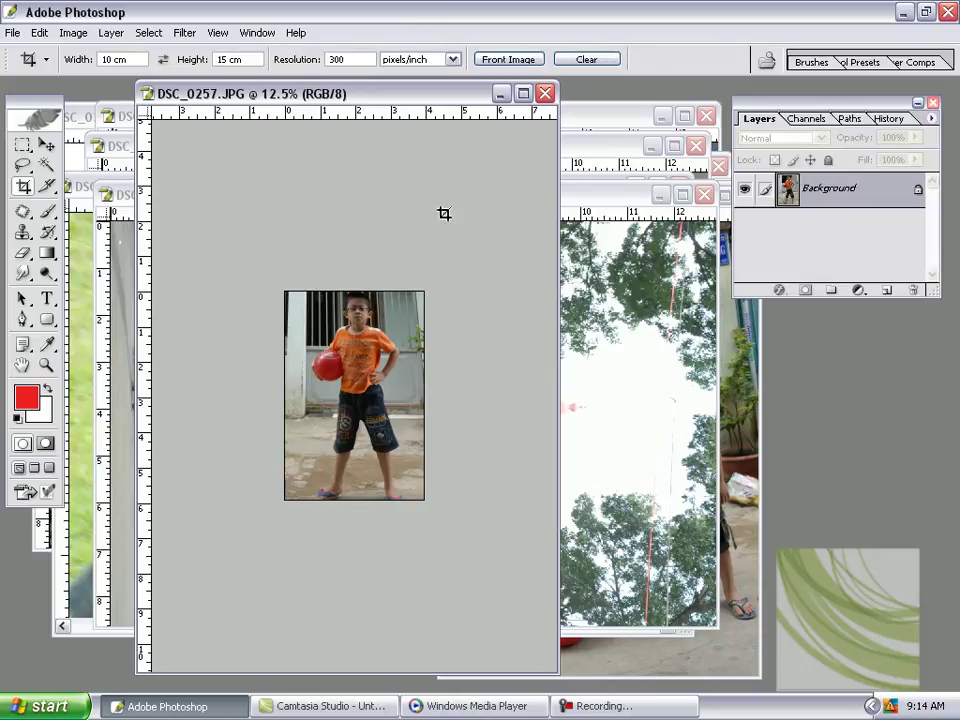
left_click(12, 33)
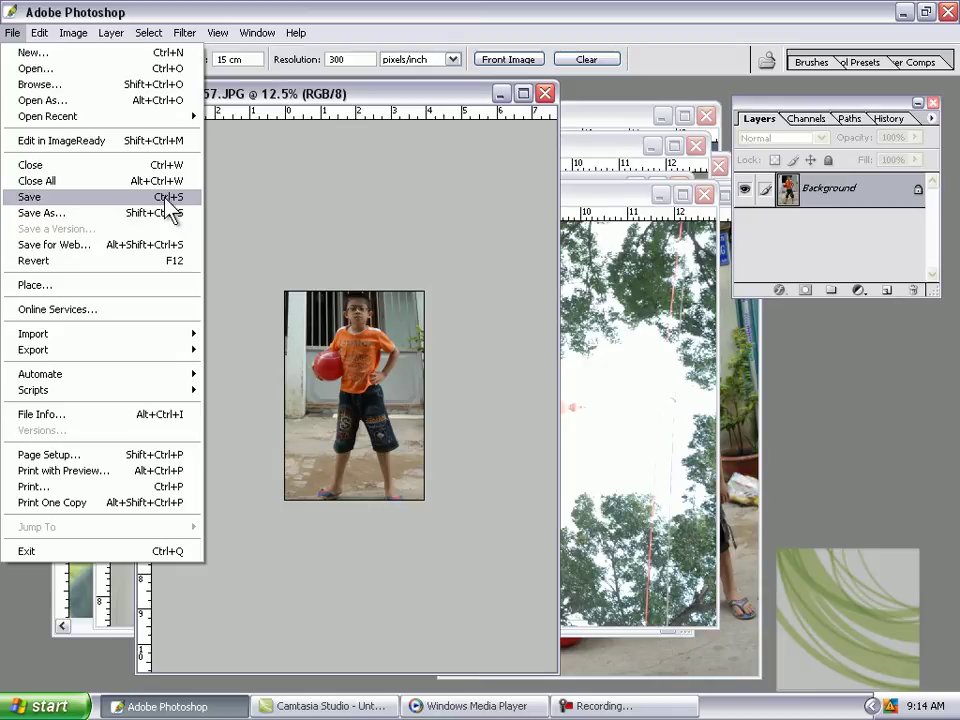
left_click(280, 94)
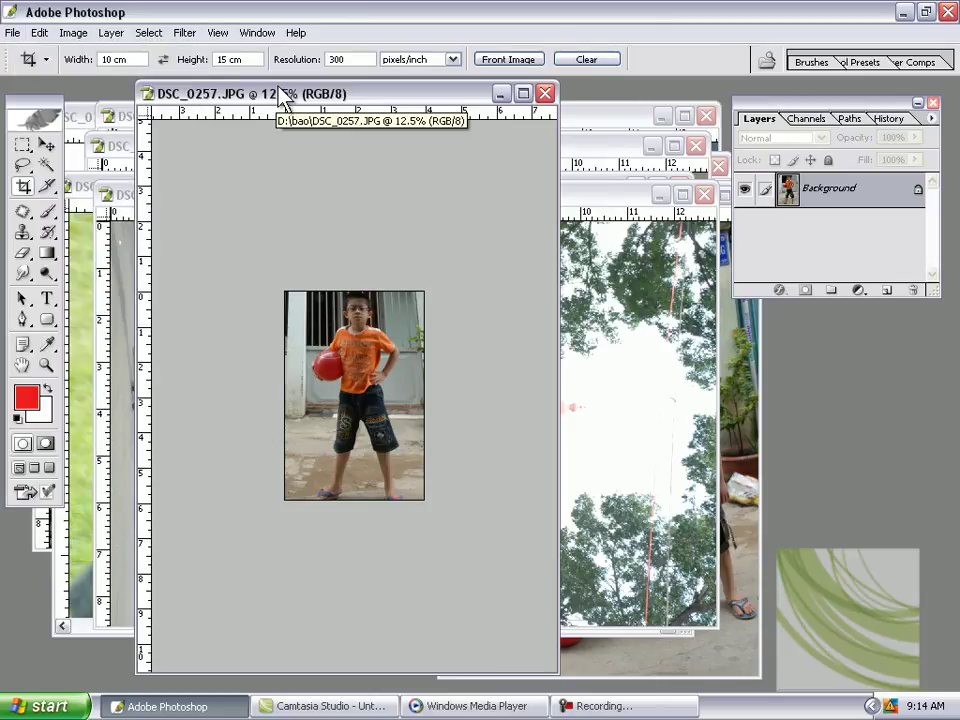
left_click_drag(355, 95, 374, 120)
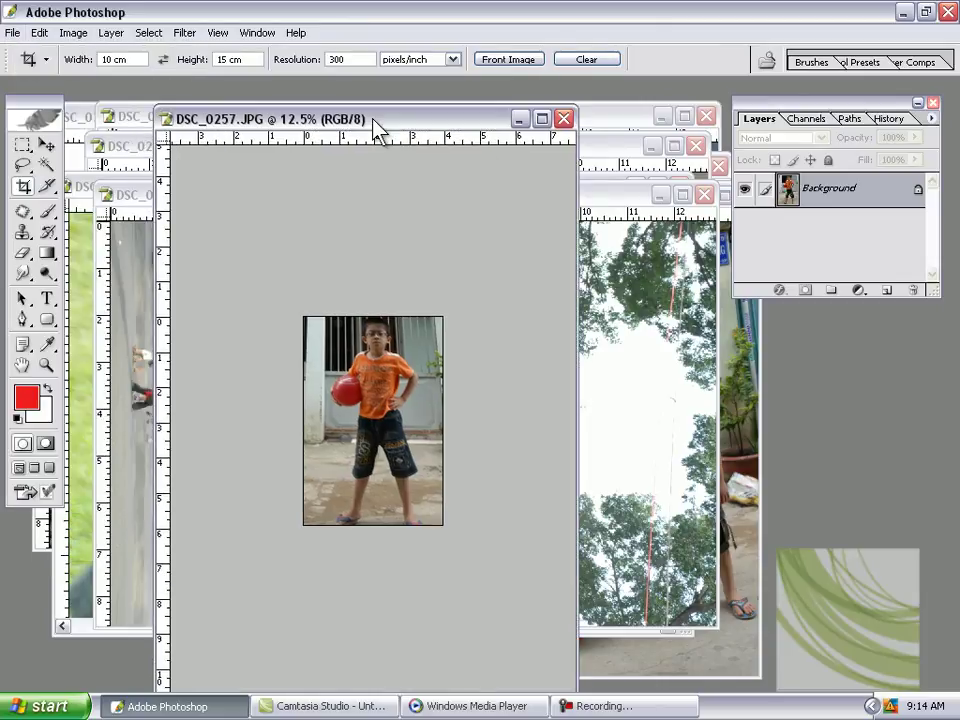
- Save the image as a separate JPEG named nam in the bao folder, at Maximum quality 12 with Progressive format
left_click(12, 32)
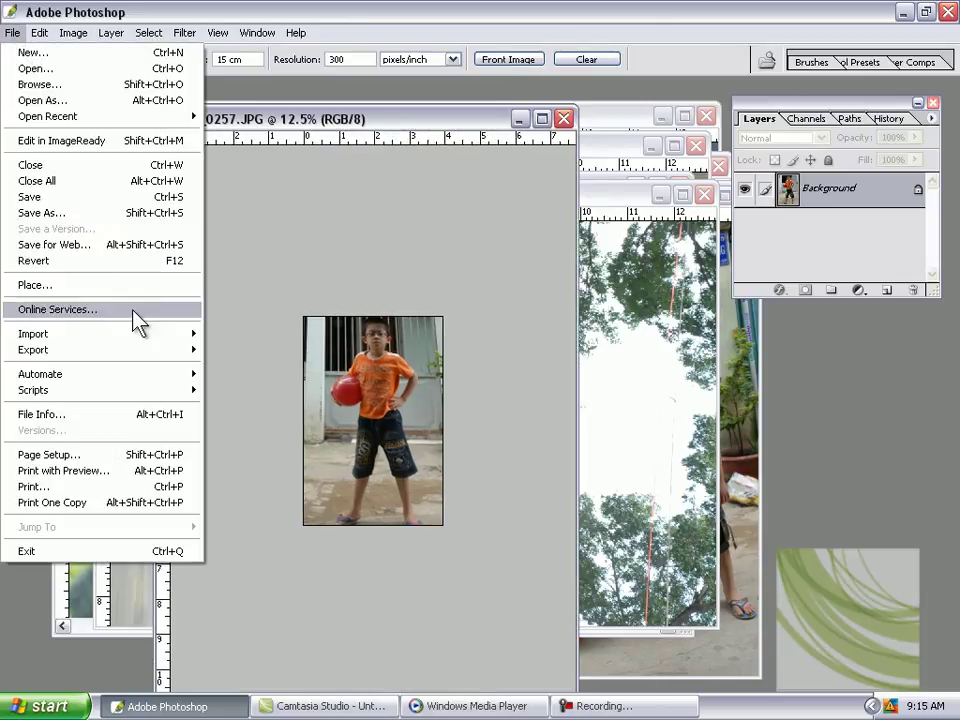
left_click(170, 214)
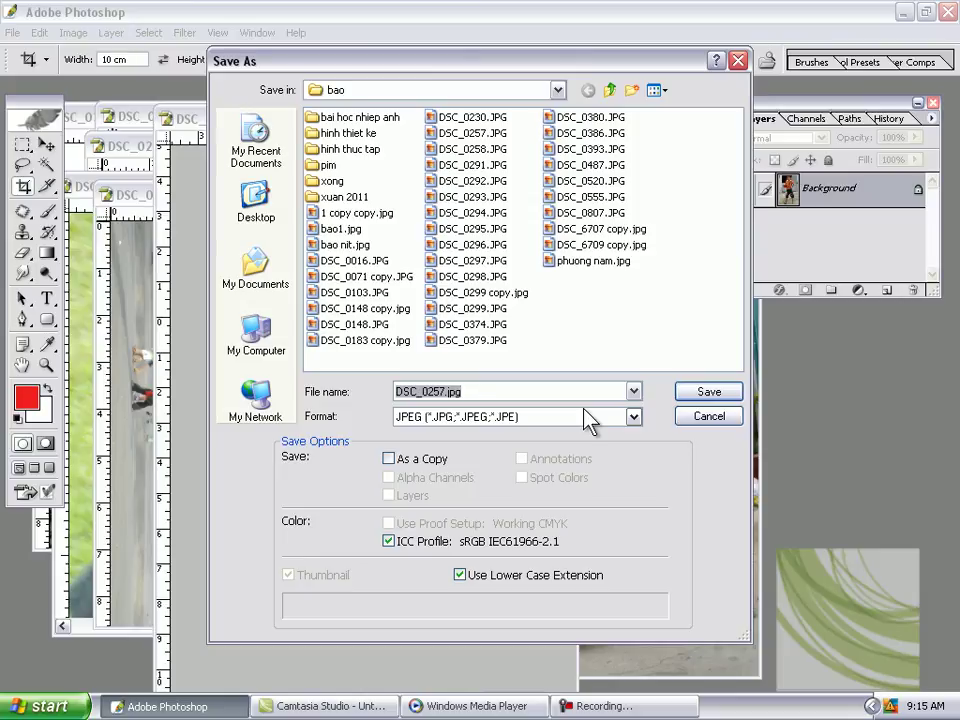
type("nam")
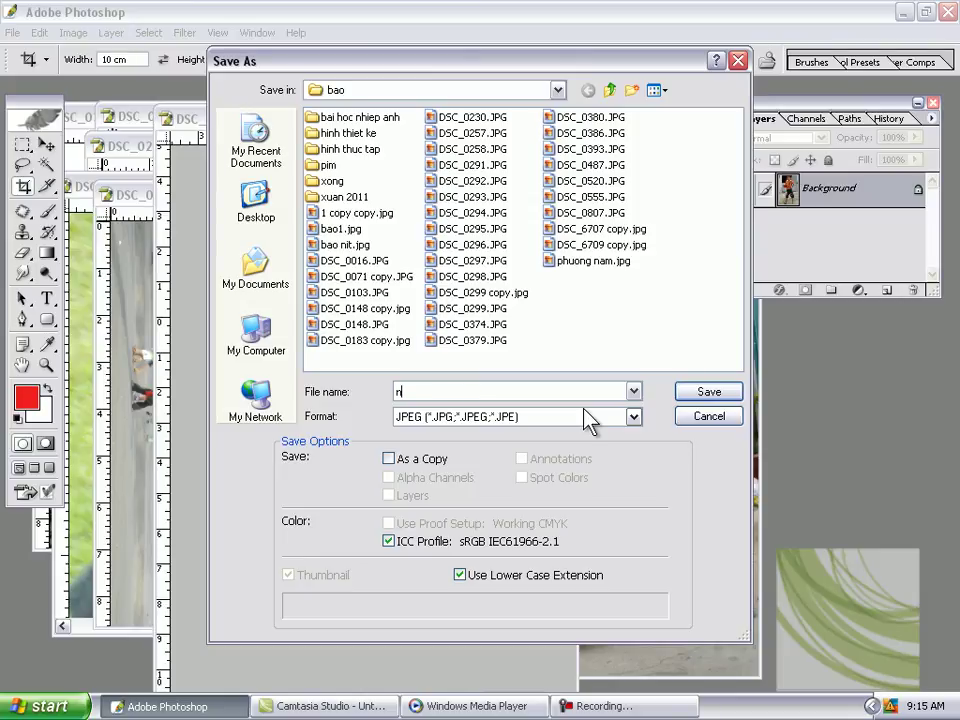
left_click(708, 393)
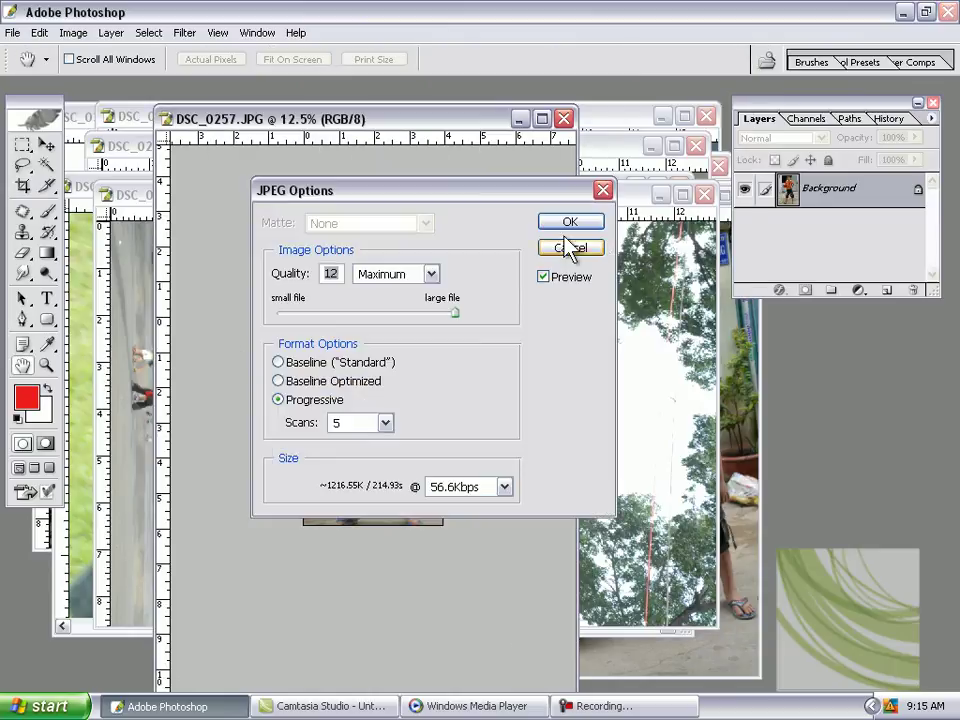
key("Return")
key("c")
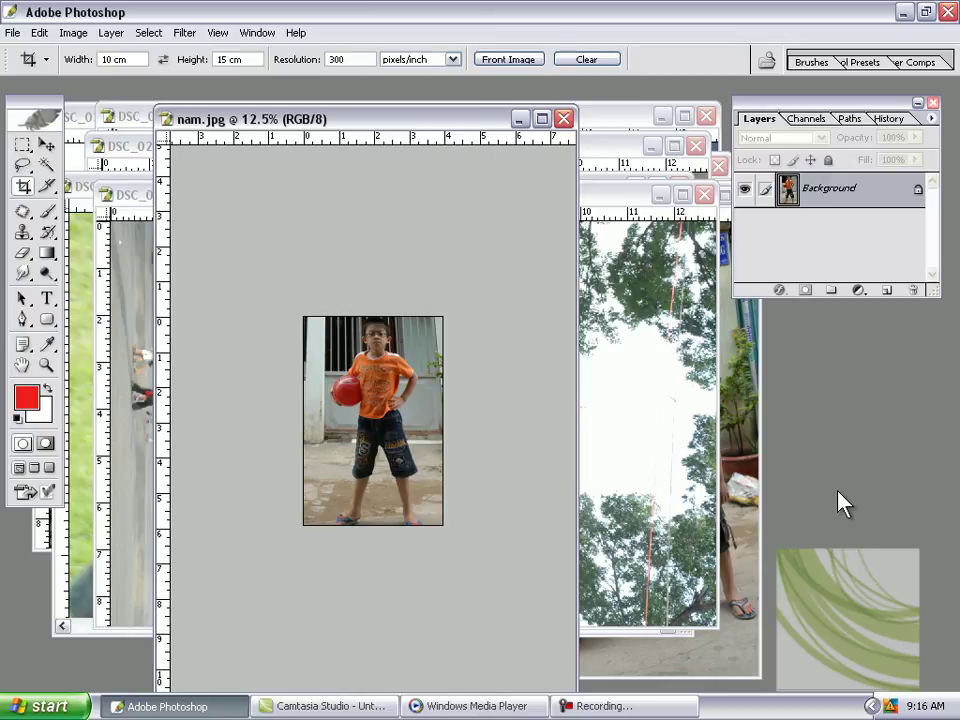
left_click(668, 706)
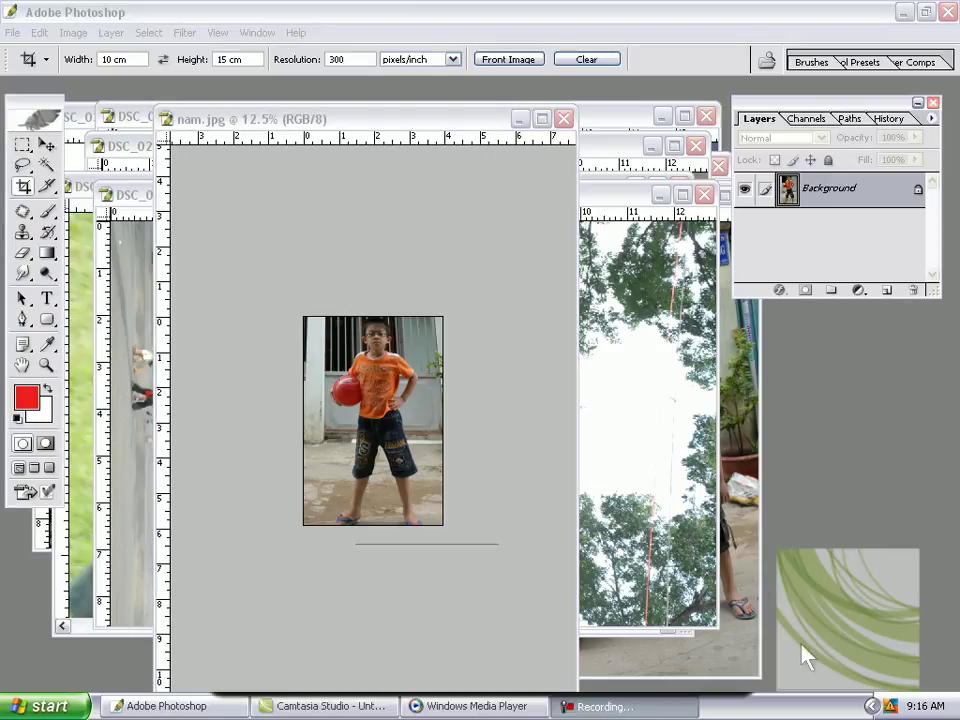